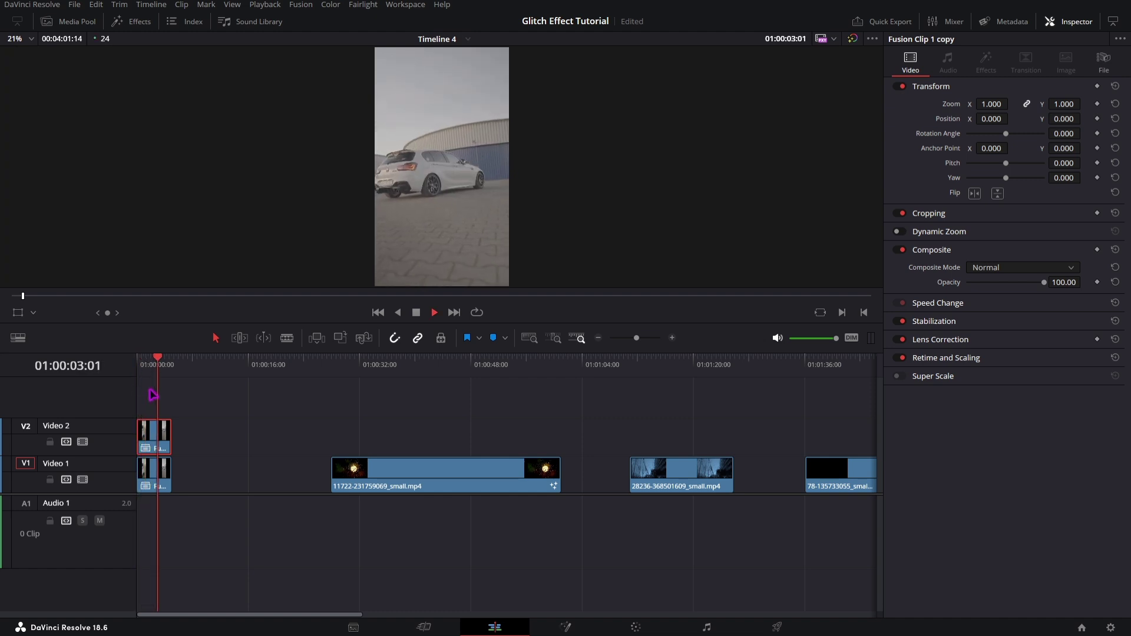
Review the cut-out car with the Video 1 background disabled, re-enable it, and select the Video 2 clip.
key(space)
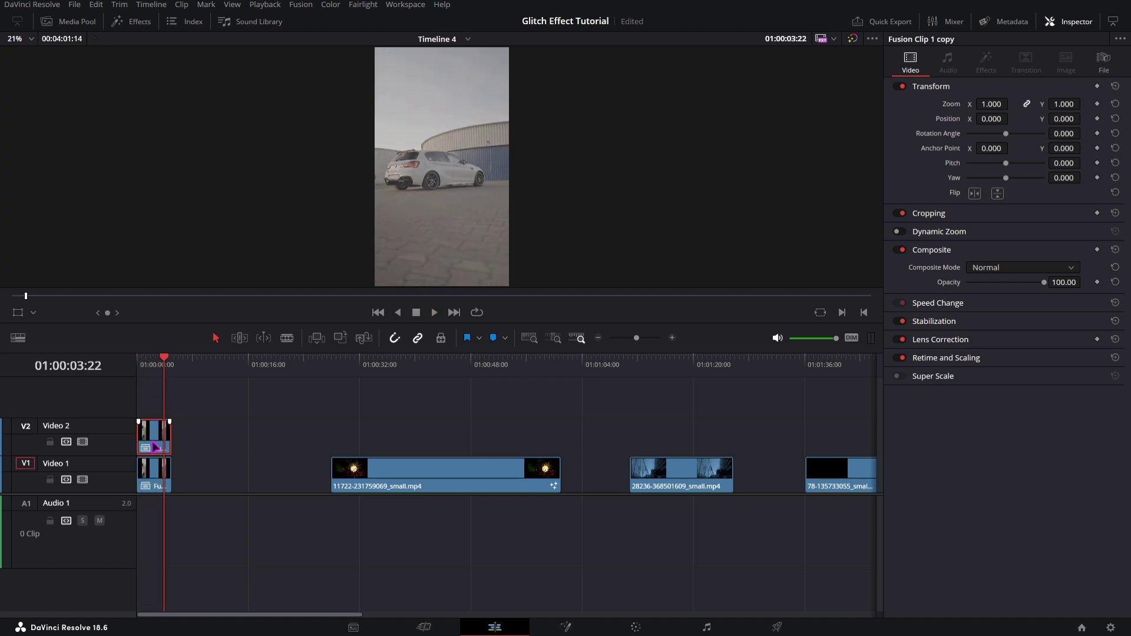
click(152, 482)
key(d)
click(142, 366)
mouse_move(142, 366)
mouse_down()
mouse_move(172, 366)
mouse_move(151, 367)
mouse_up()
click(153, 473)
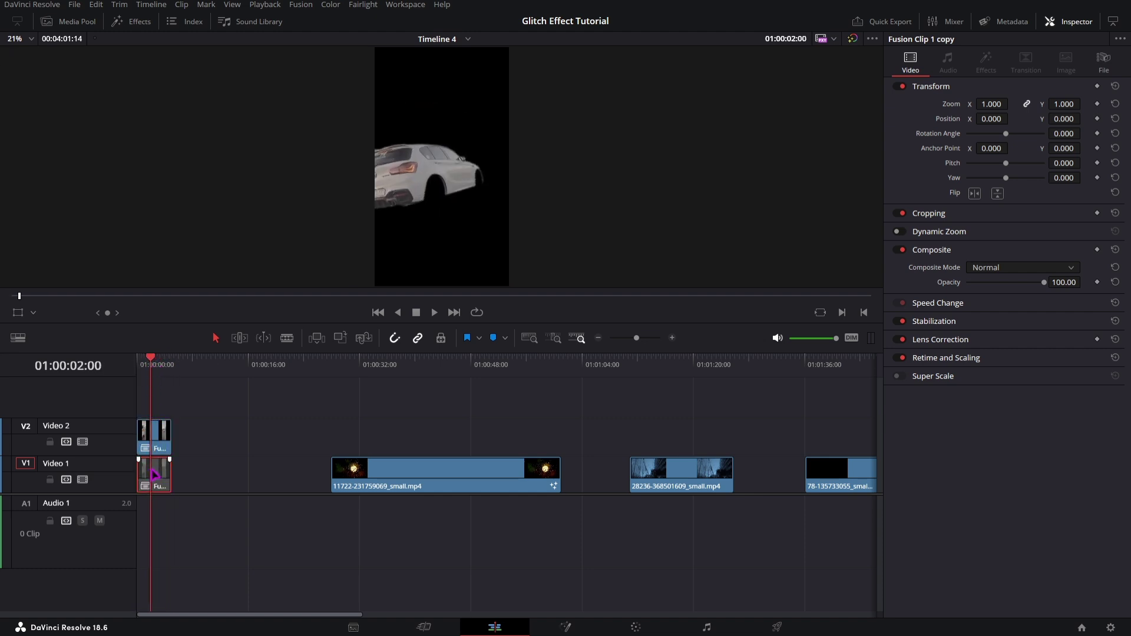
key(d)
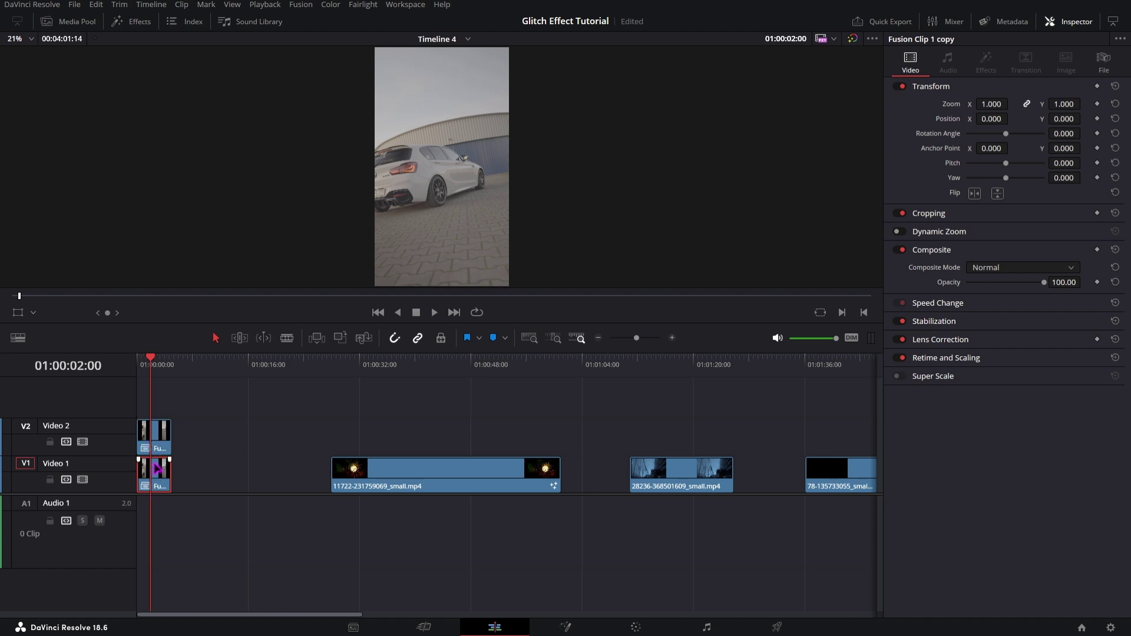
click(150, 377)
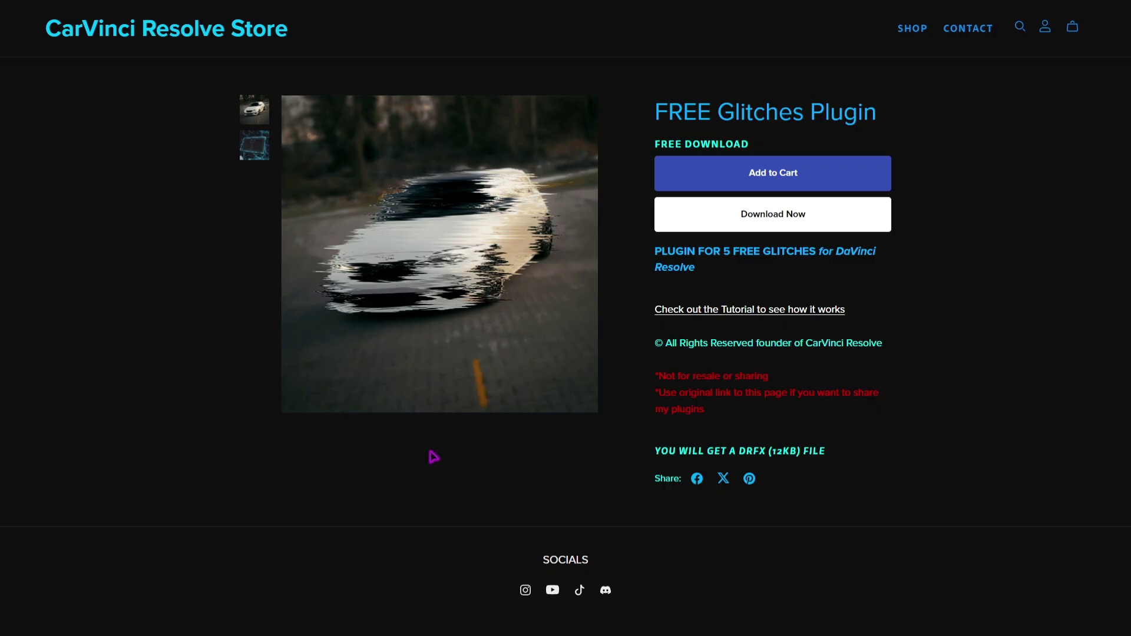
On the FREE Glitches Plugin store page, view the interface preview and start the free download.
drag(652, 112, 929, 118)
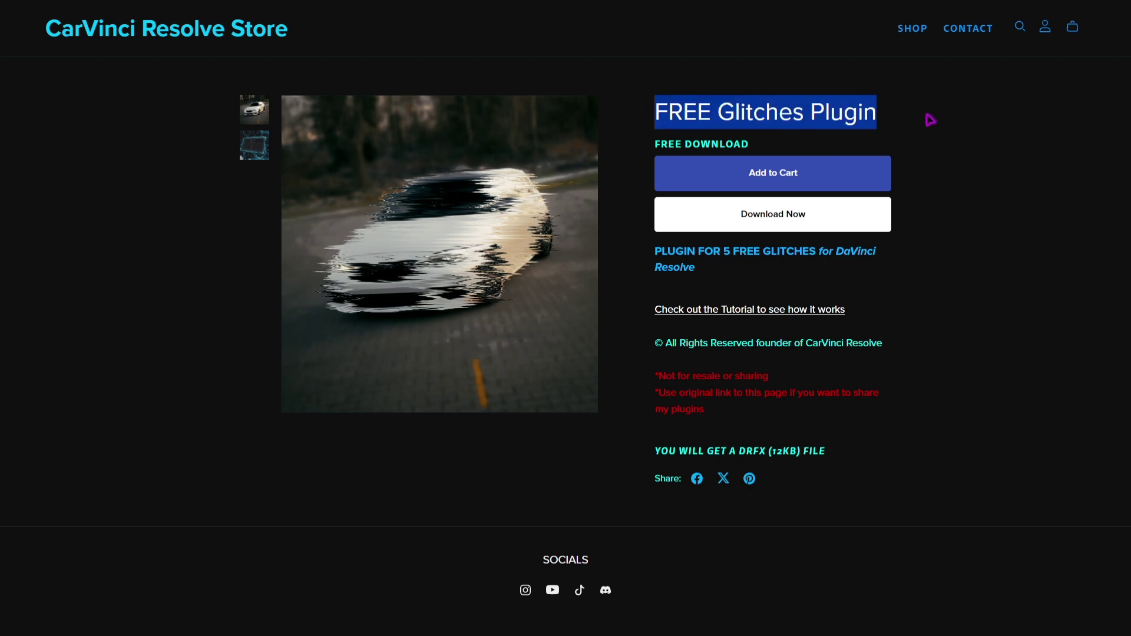
click(929, 118)
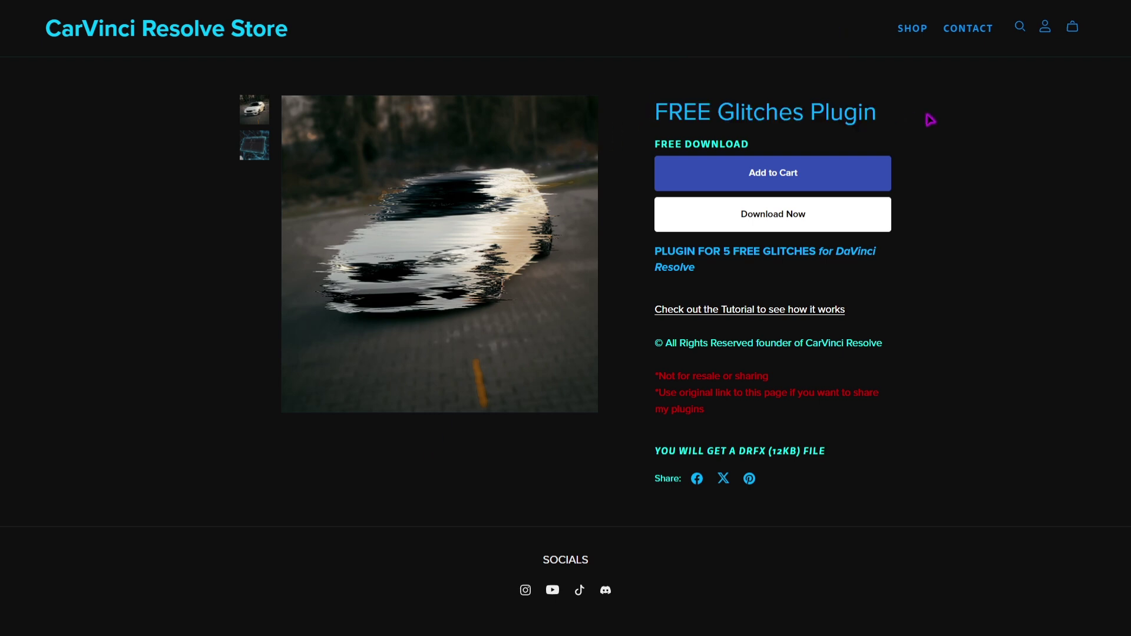
click(259, 148)
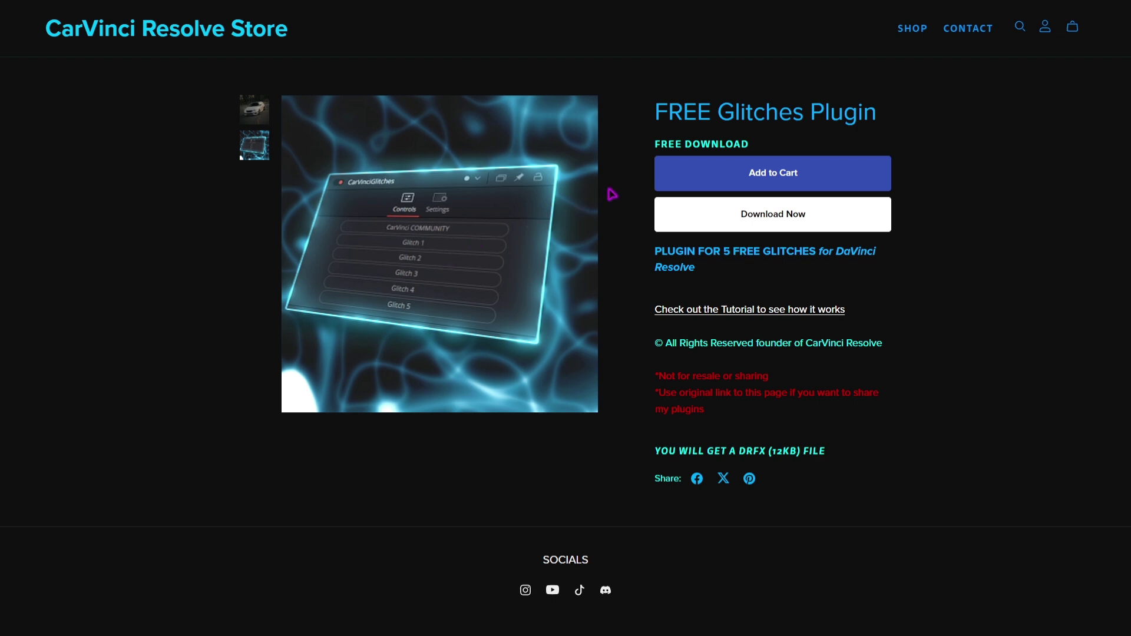
click(765, 226)
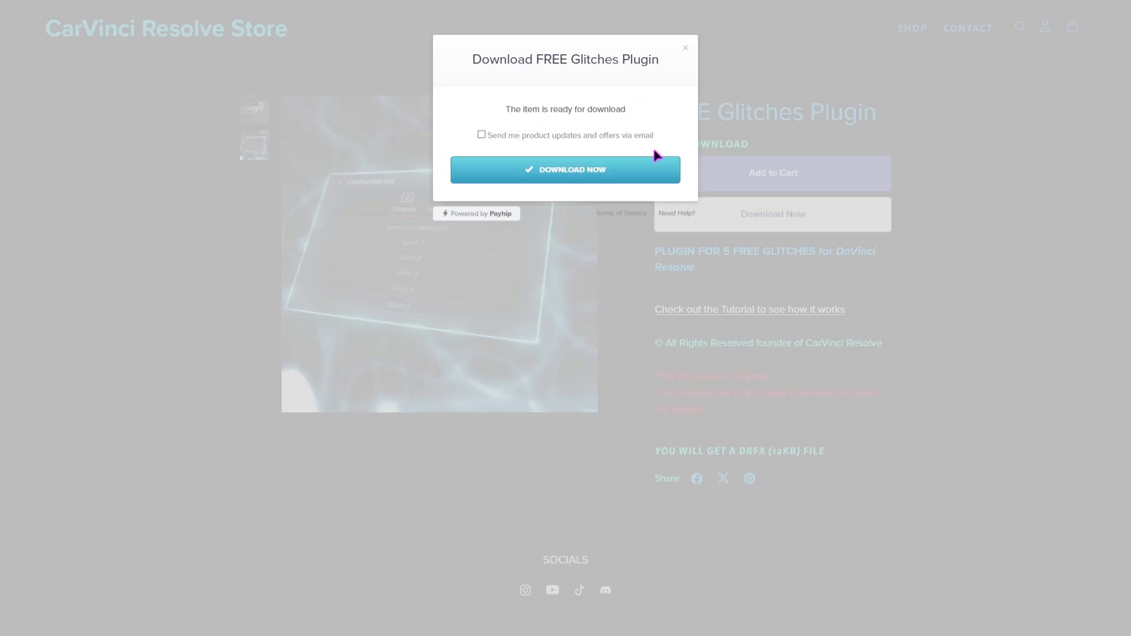
Confirm the download and save CarVinci Glitches.drfx to the Downloads folder.
click(576, 172)
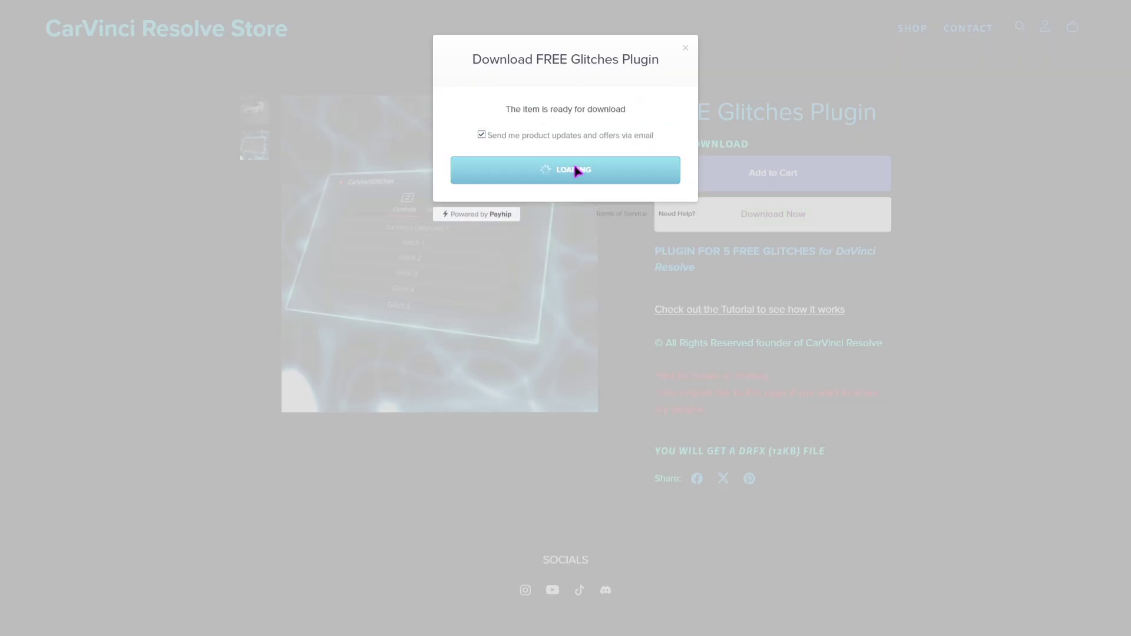
click(629, 190)
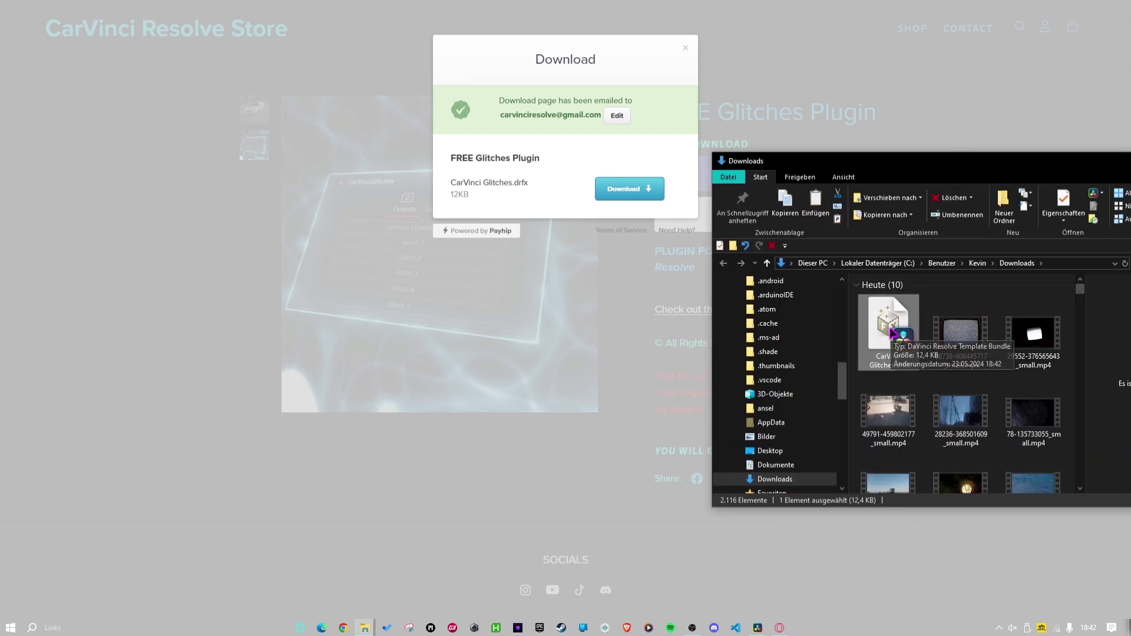
Install the CarVinci Glitches.drfx bundle and show the CarVinci Resolve folder under Effects in the library.
click(758, 627)
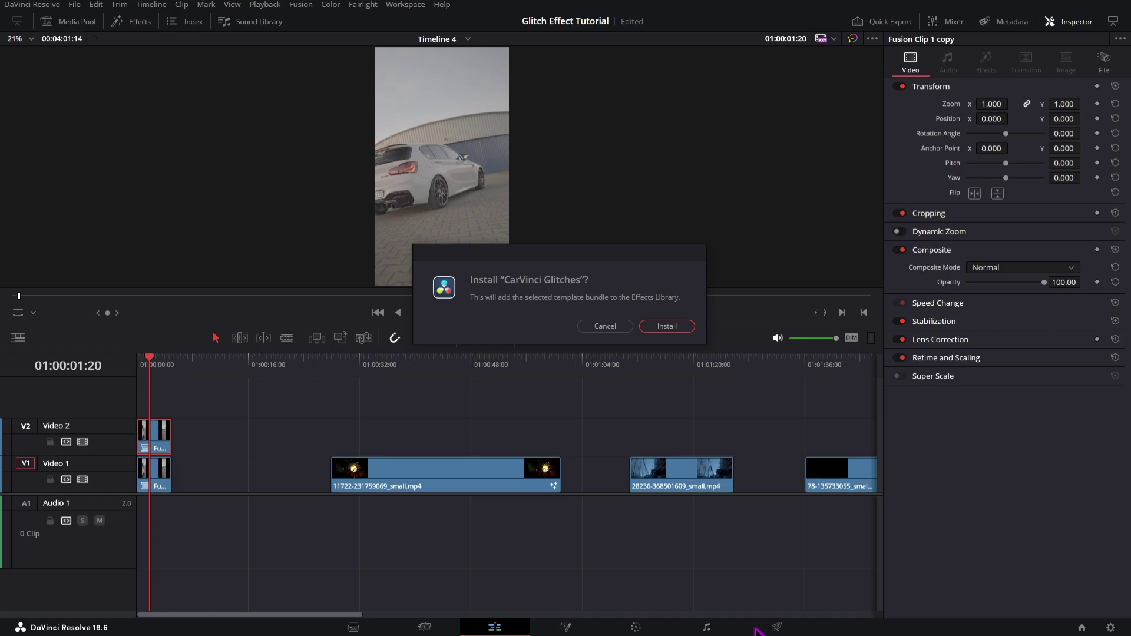
click(664, 326)
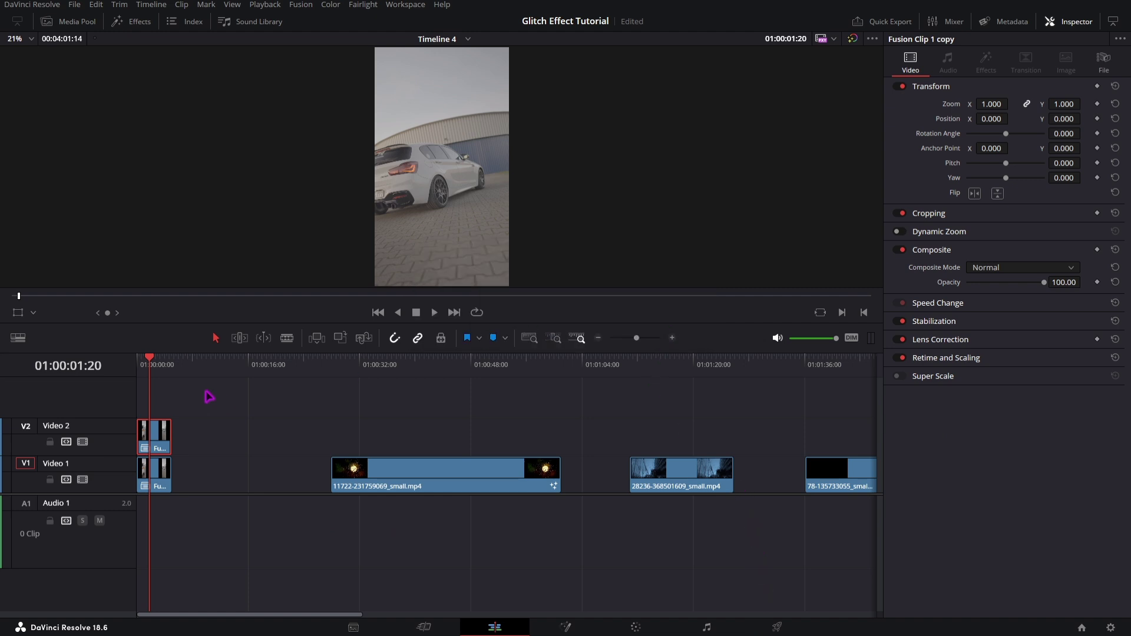
click(130, 23)
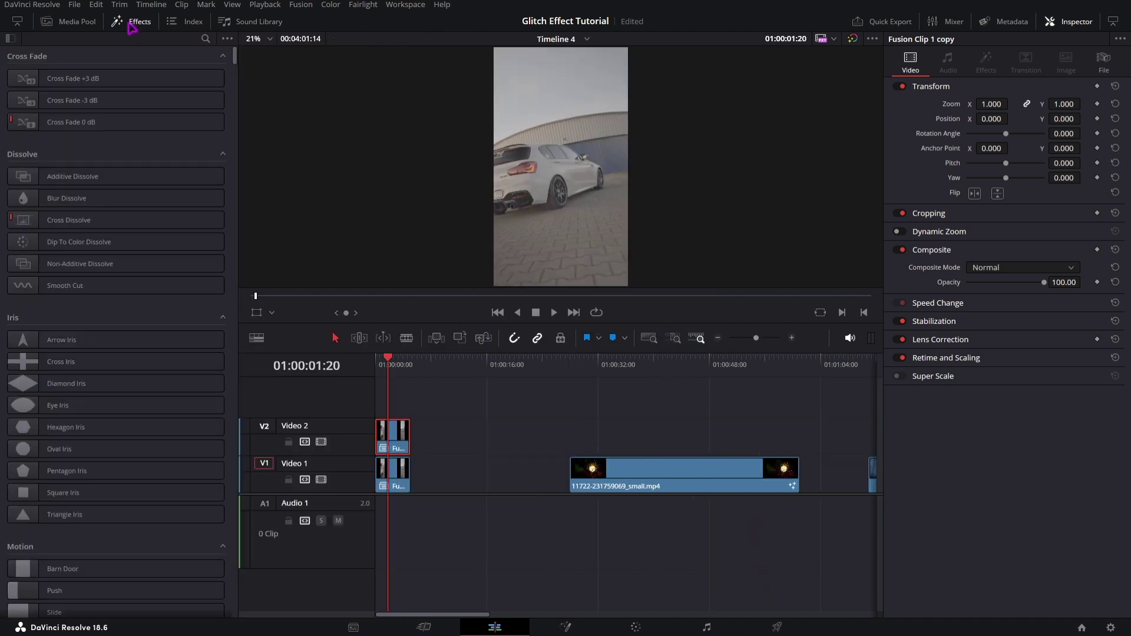
click(10, 38)
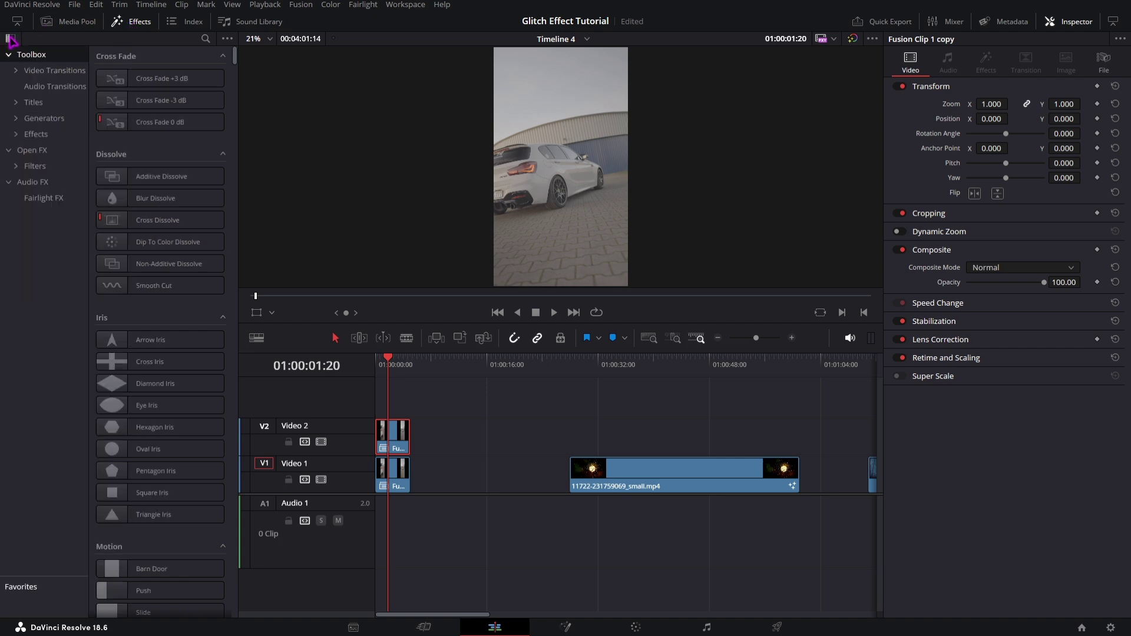
click(12, 135)
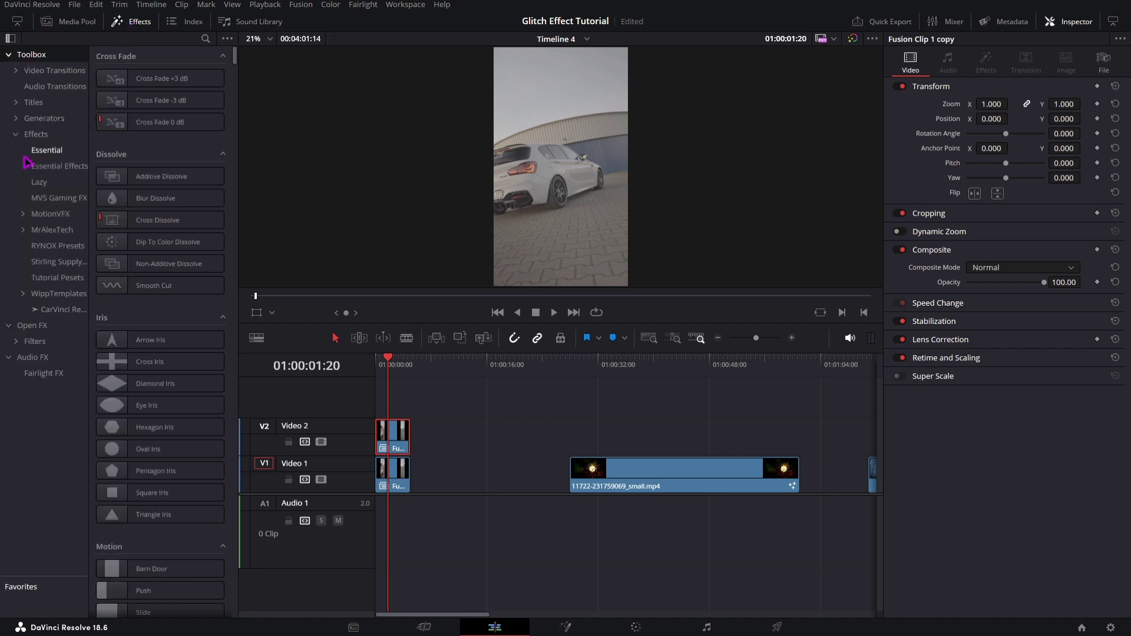
click(59, 310)
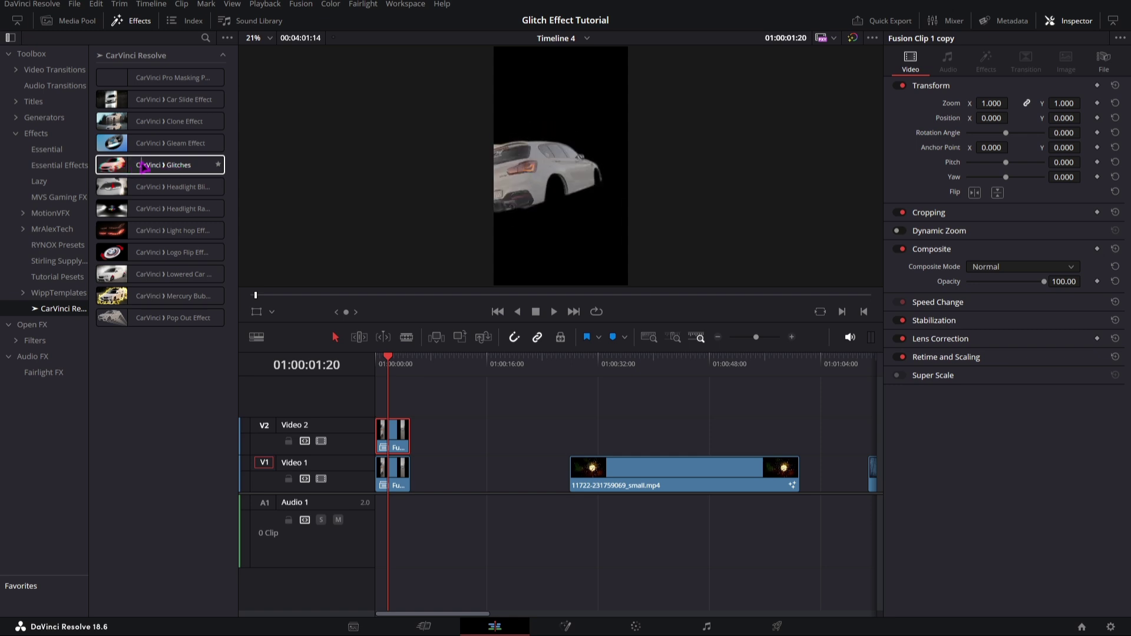
Drop CarVinci Glitches onto Fusion Clip 1 copy on Video 2 and check its Glitch 1–5 controls.
drag(143, 167, 392, 431)
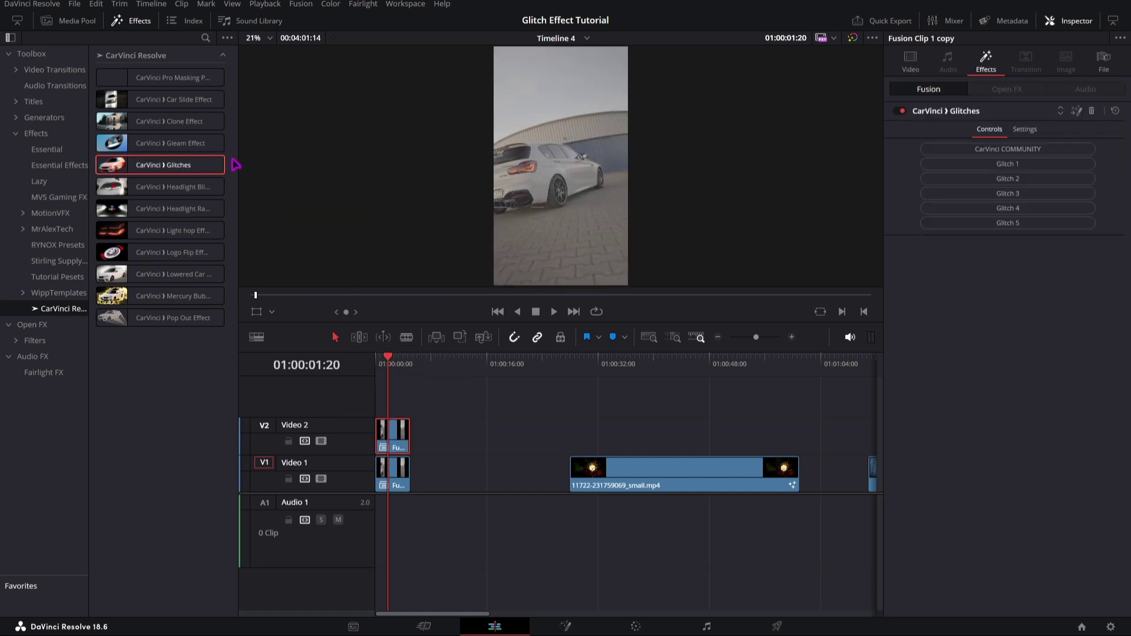
click(127, 20)
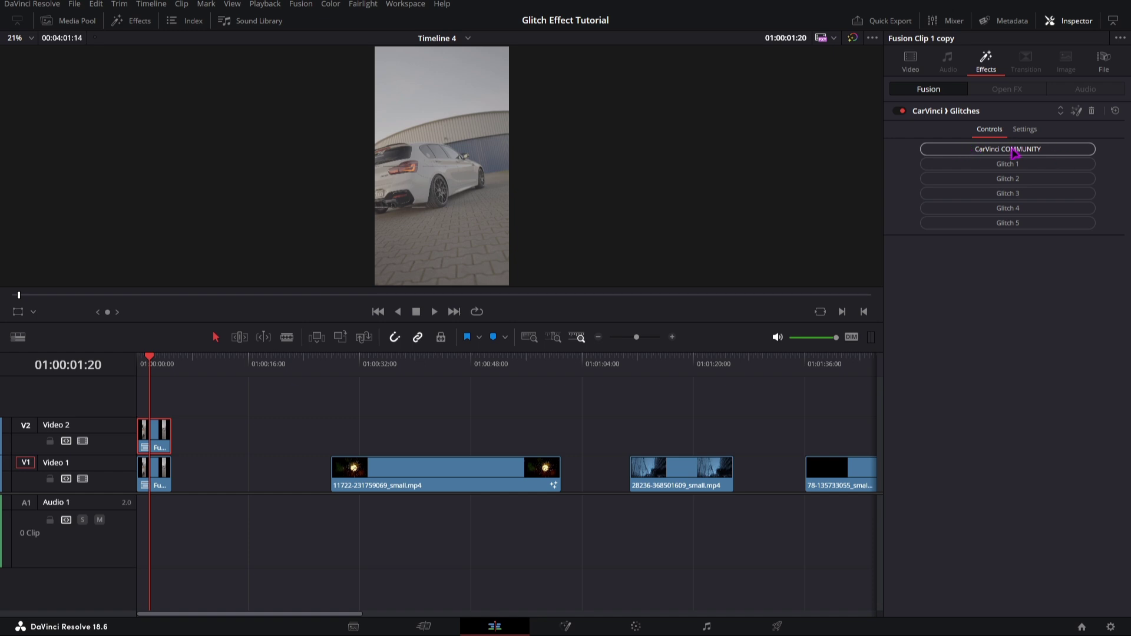
click(1015, 151)
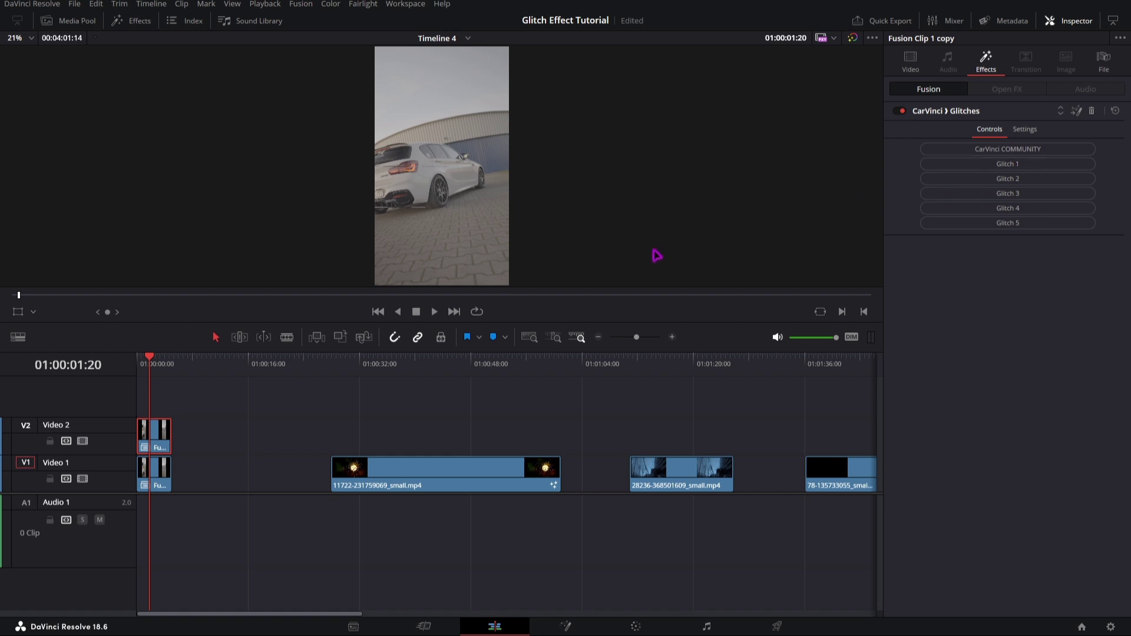
Switch the opening car clip to the Glitch 4 variation and replay it from the start.
key(space)
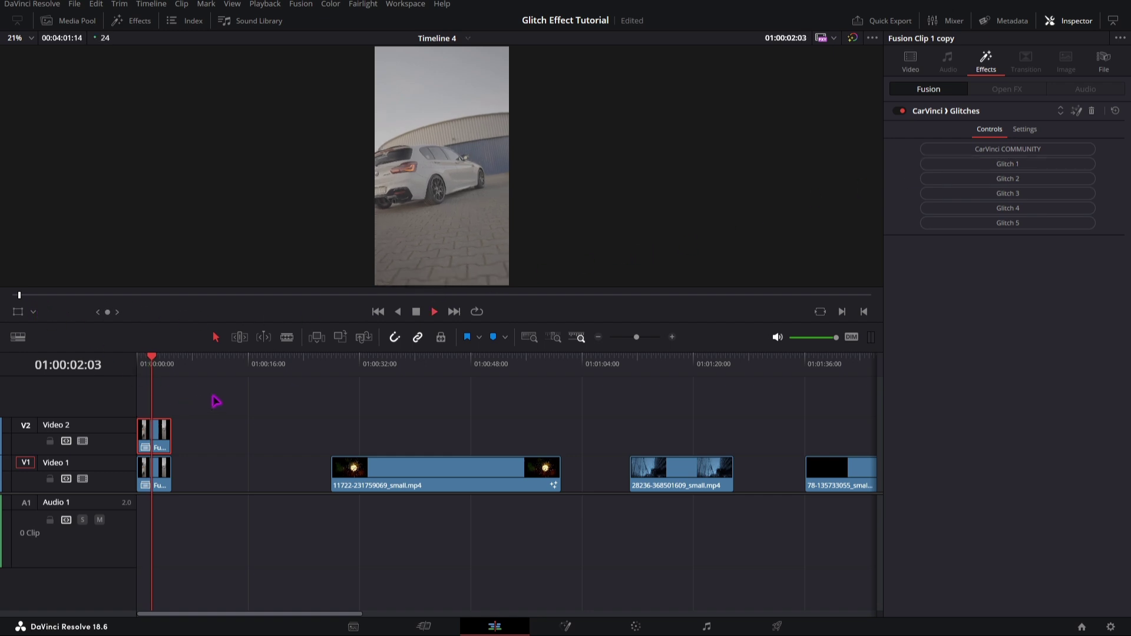
drag(20, 295, 22, 294)
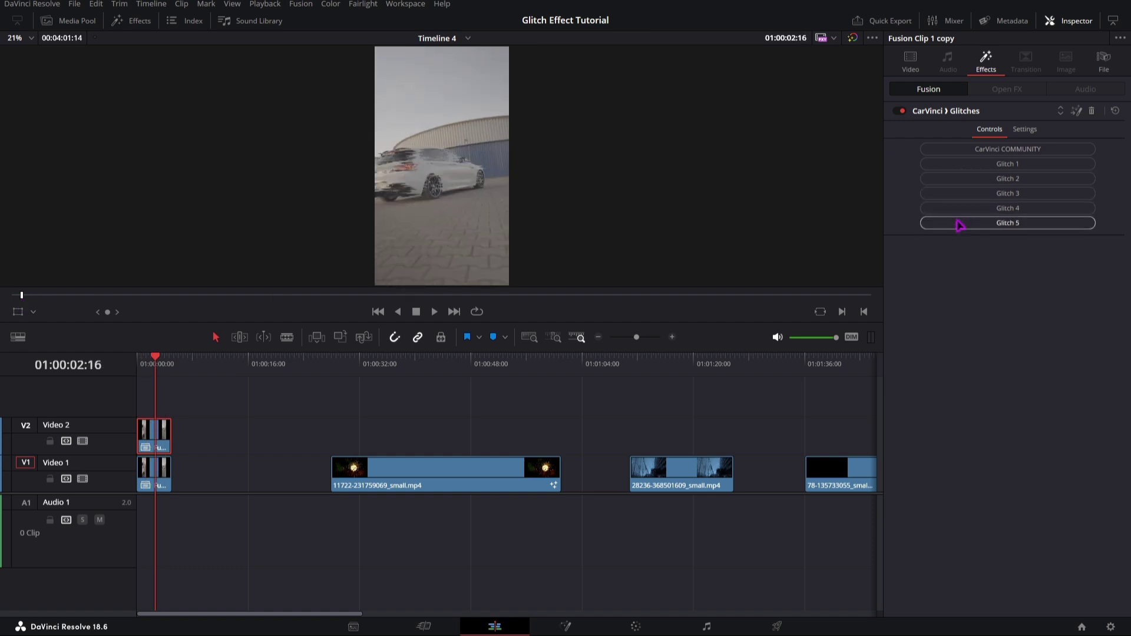
click(958, 224)
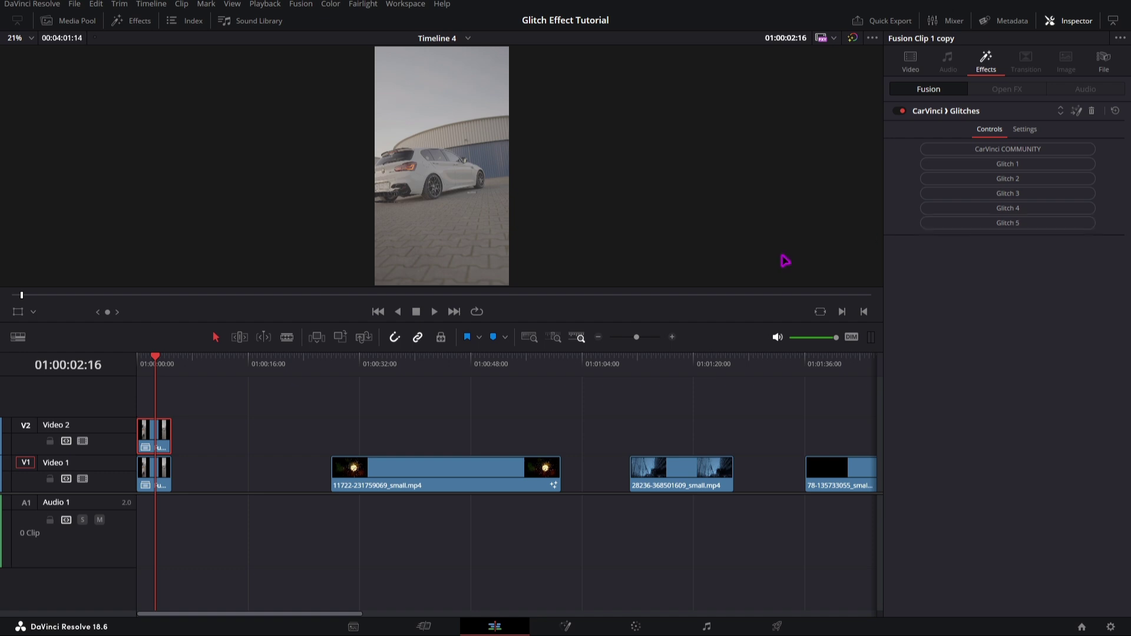
click(157, 362)
click(960, 211)
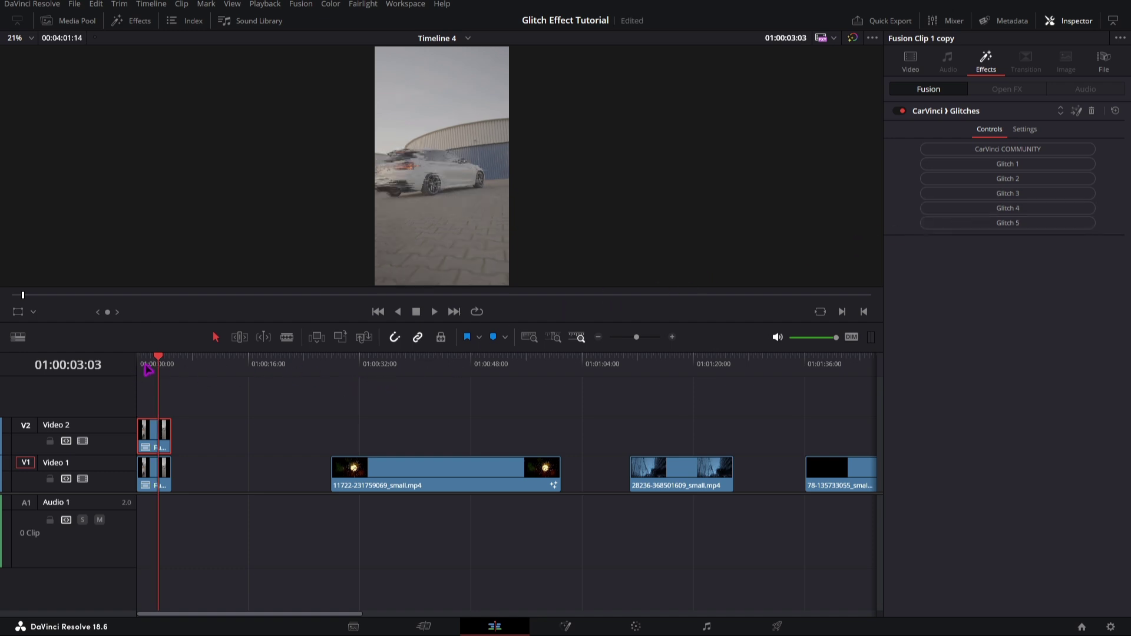
click(143, 365)
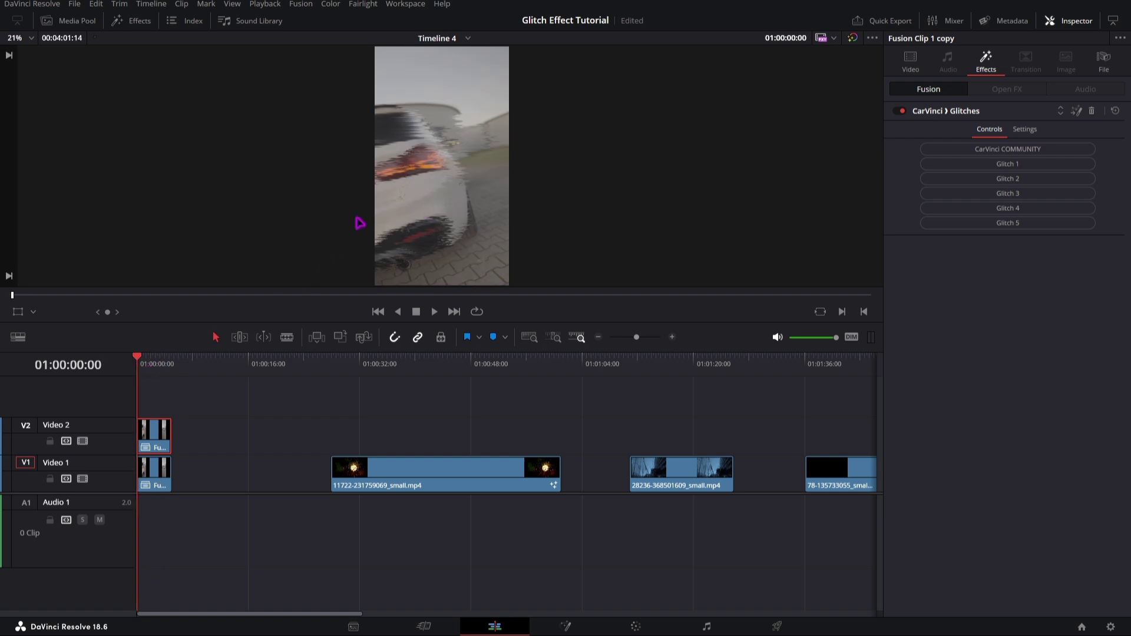
key(space)
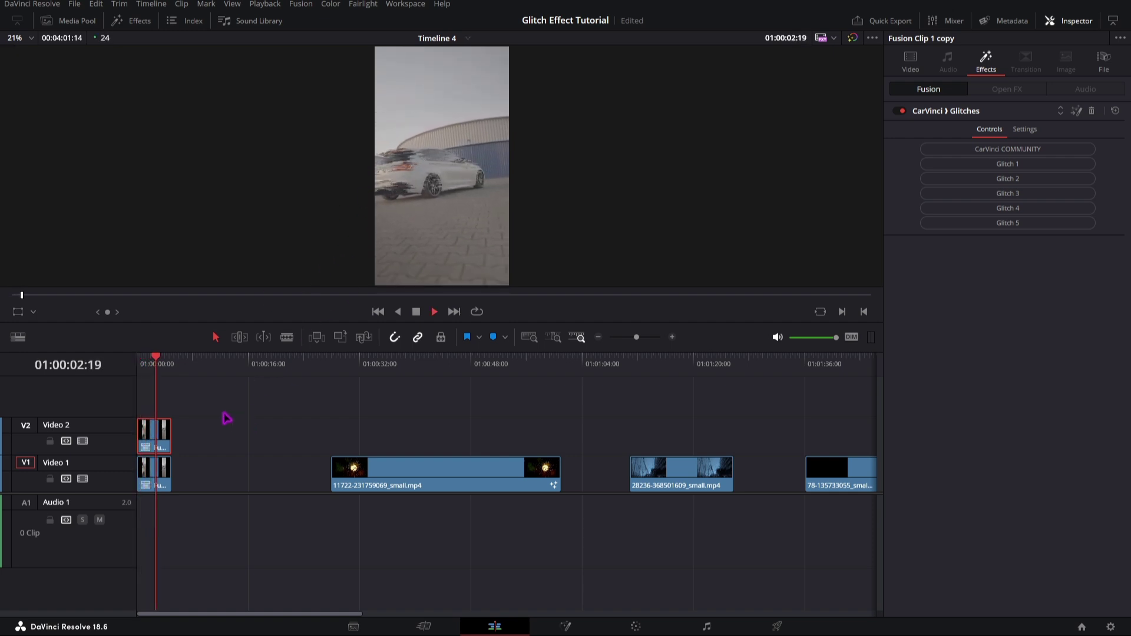
key(space)
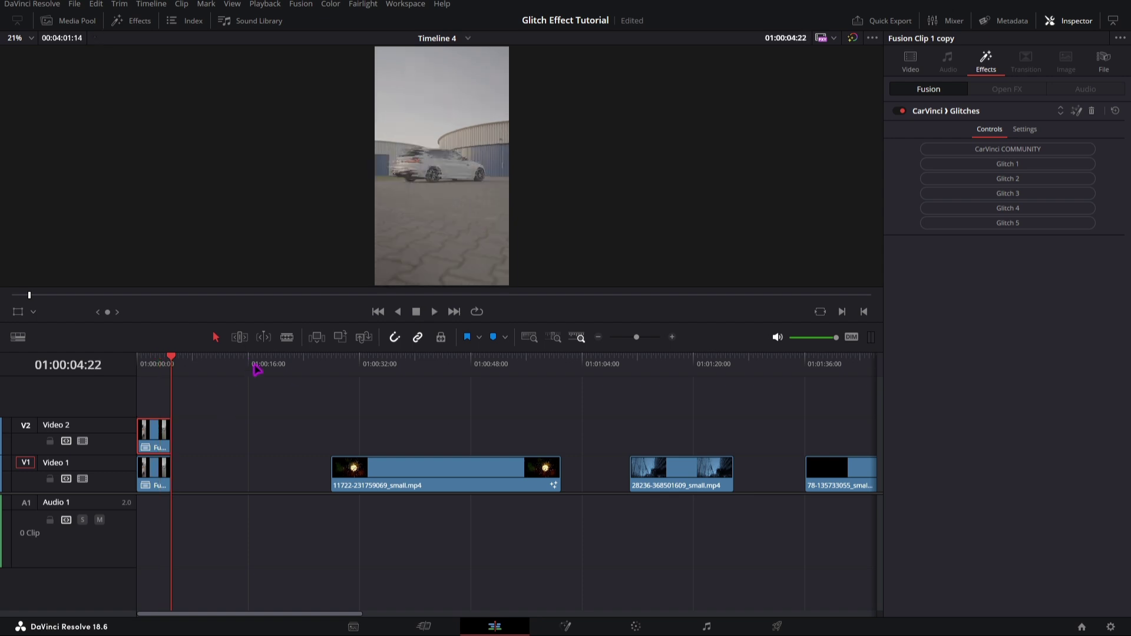
drag(256, 368, 340, 365)
key(space)
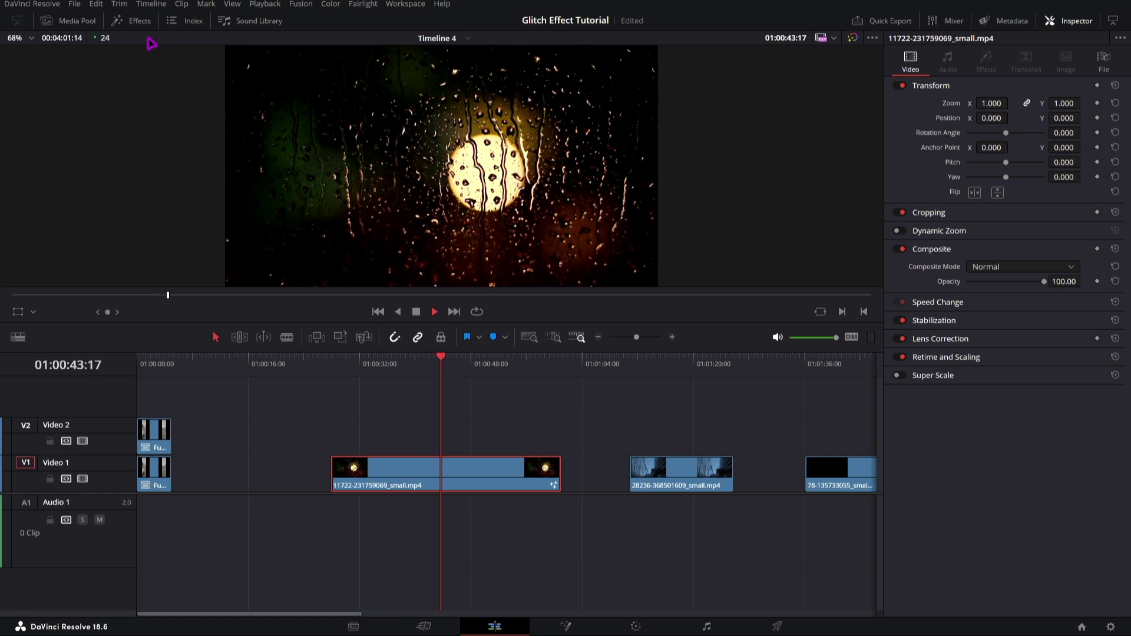
Apply CarVinci Glitches to rain clip 11722, replay it, then move on to clip 28236.
click(135, 21)
drag(127, 165, 610, 464)
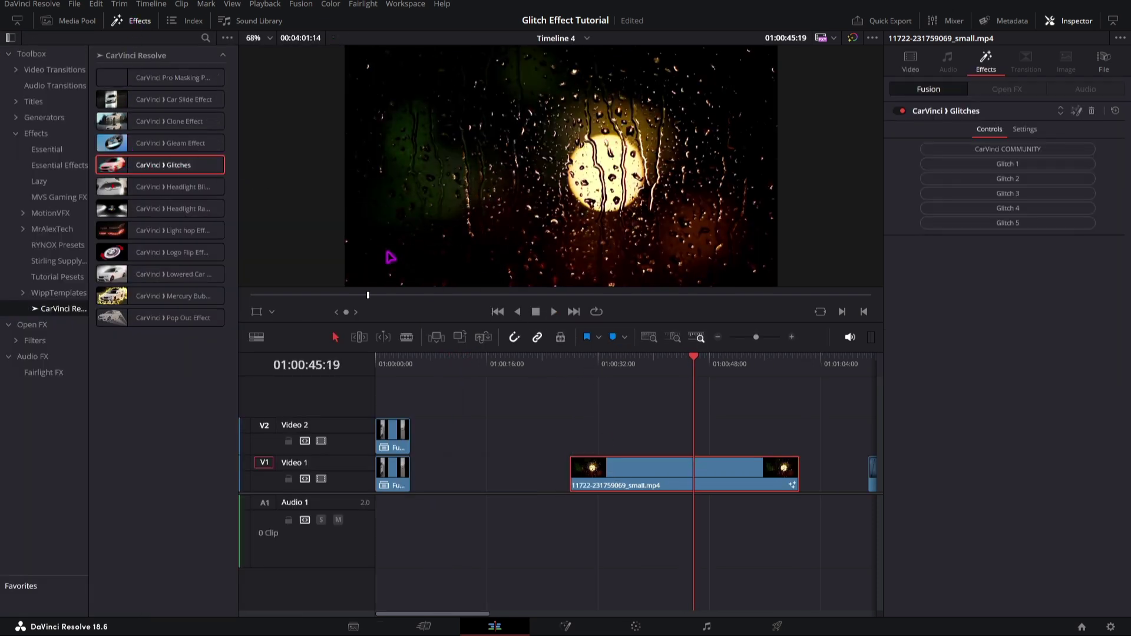
click(140, 22)
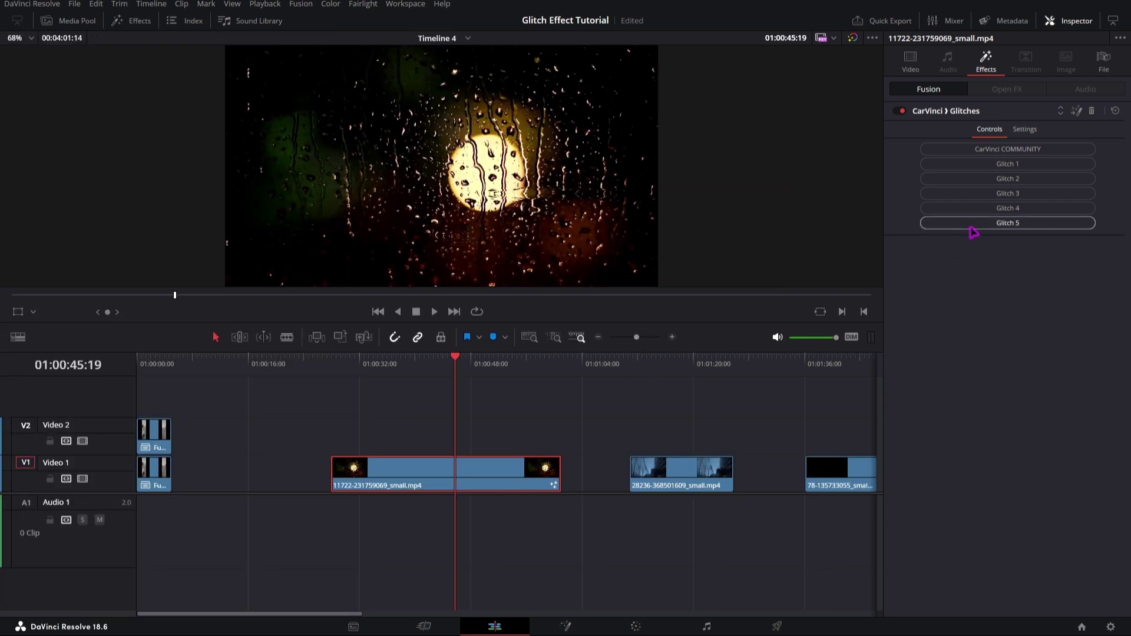
drag(361, 365, 346, 367)
key(space)
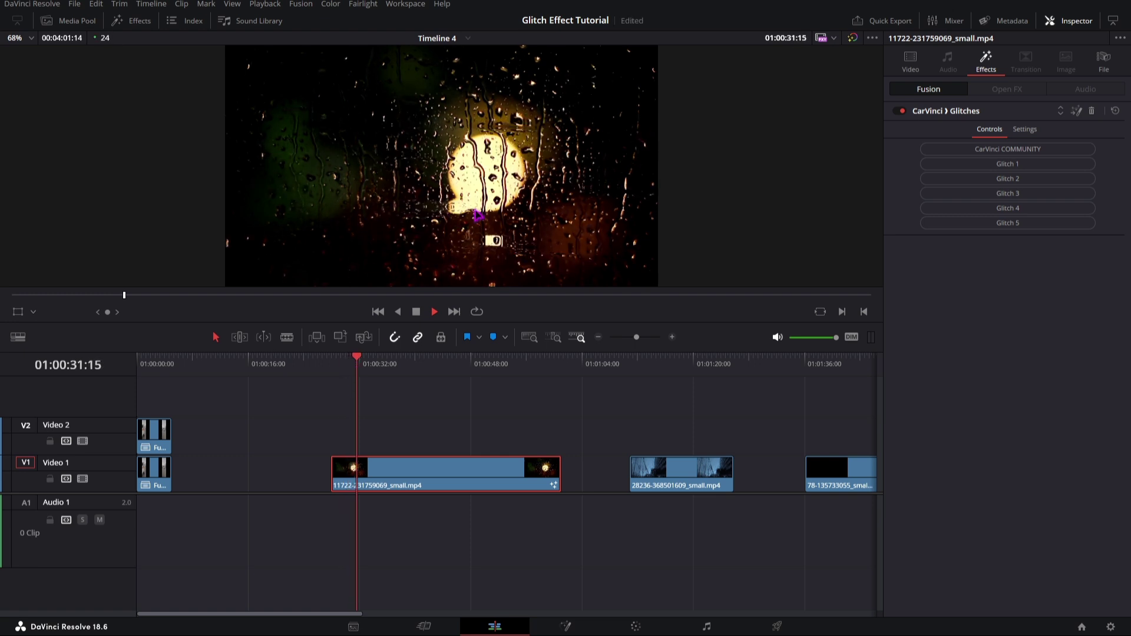
scroll(518, 235, down, 2)
scroll(518, 235, down, 2)
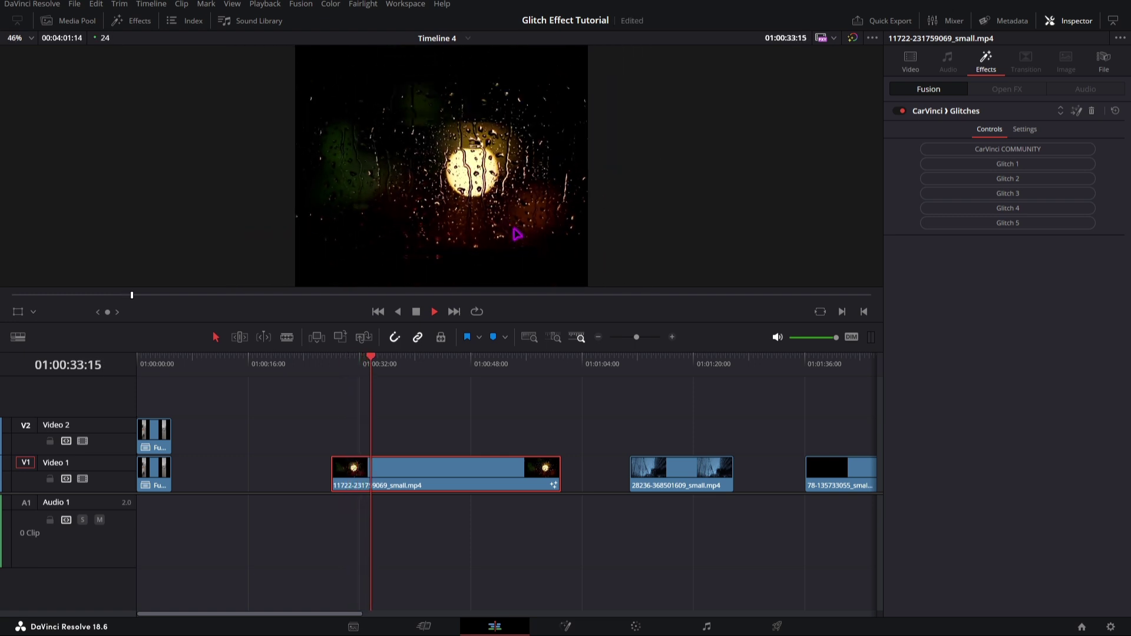
click(642, 371)
key(space)
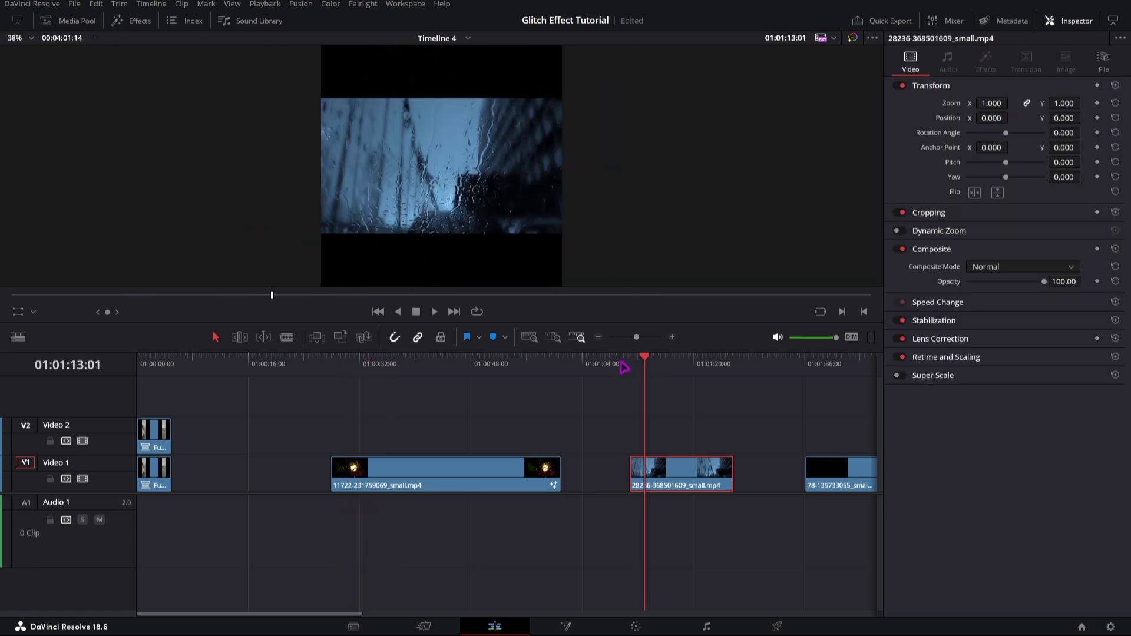
click(71, 24)
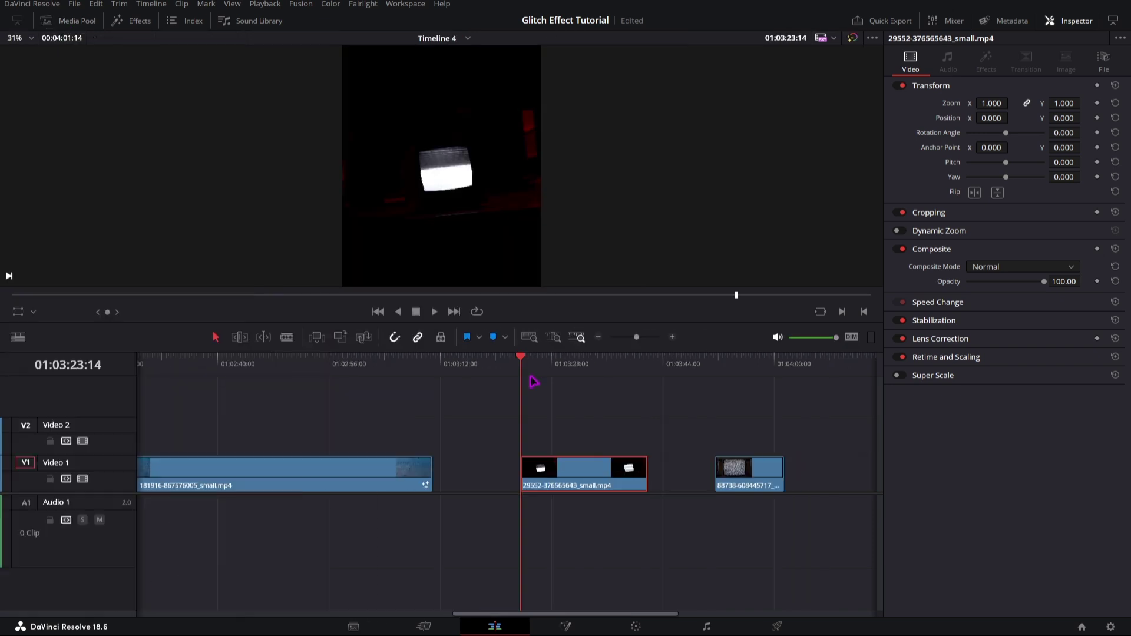
key(space)
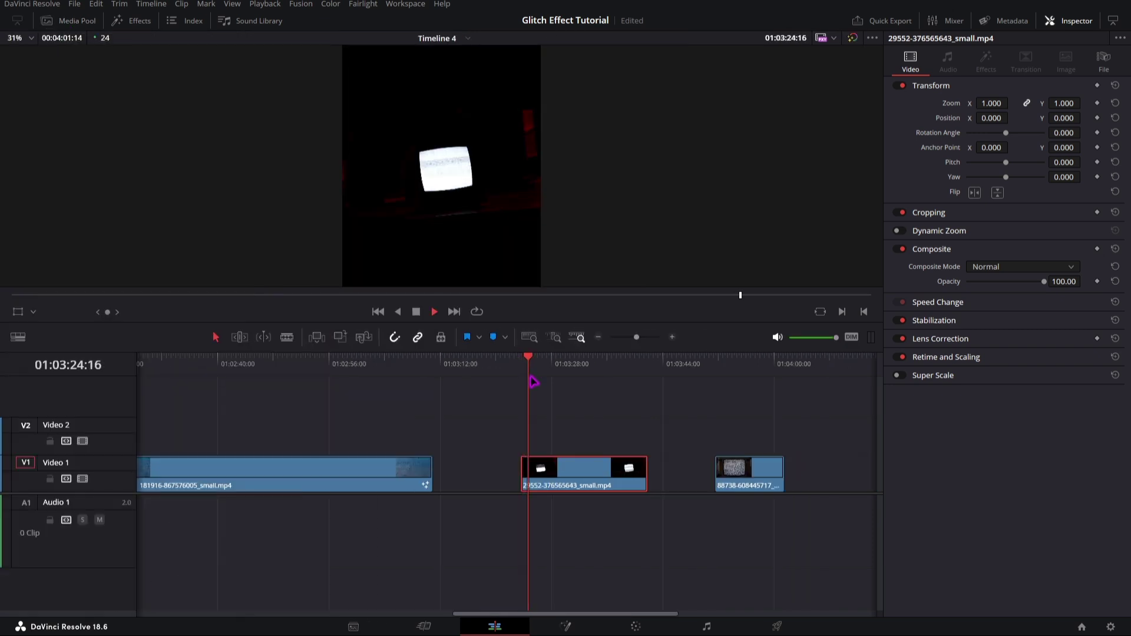
key(space)
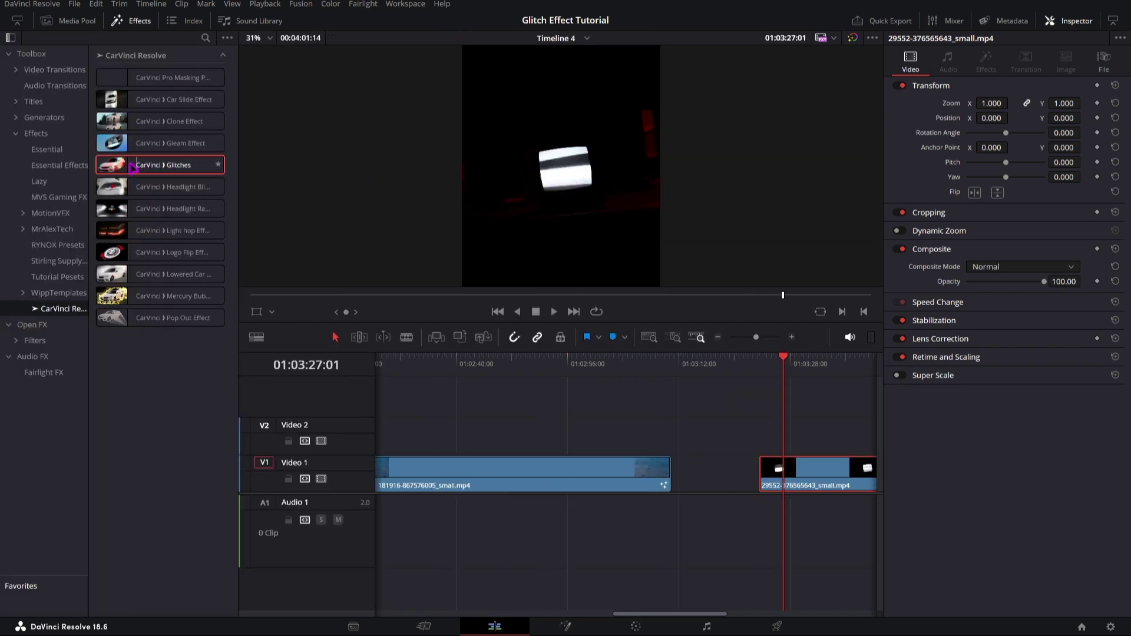
drag(133, 169, 786, 472)
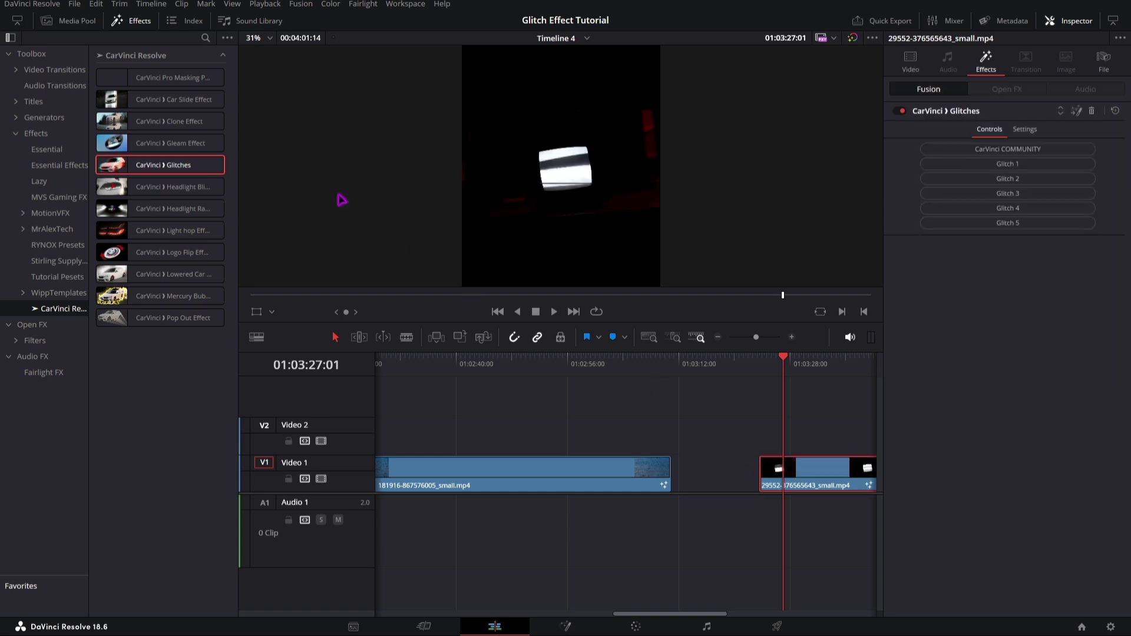
click(125, 23)
click(537, 370)
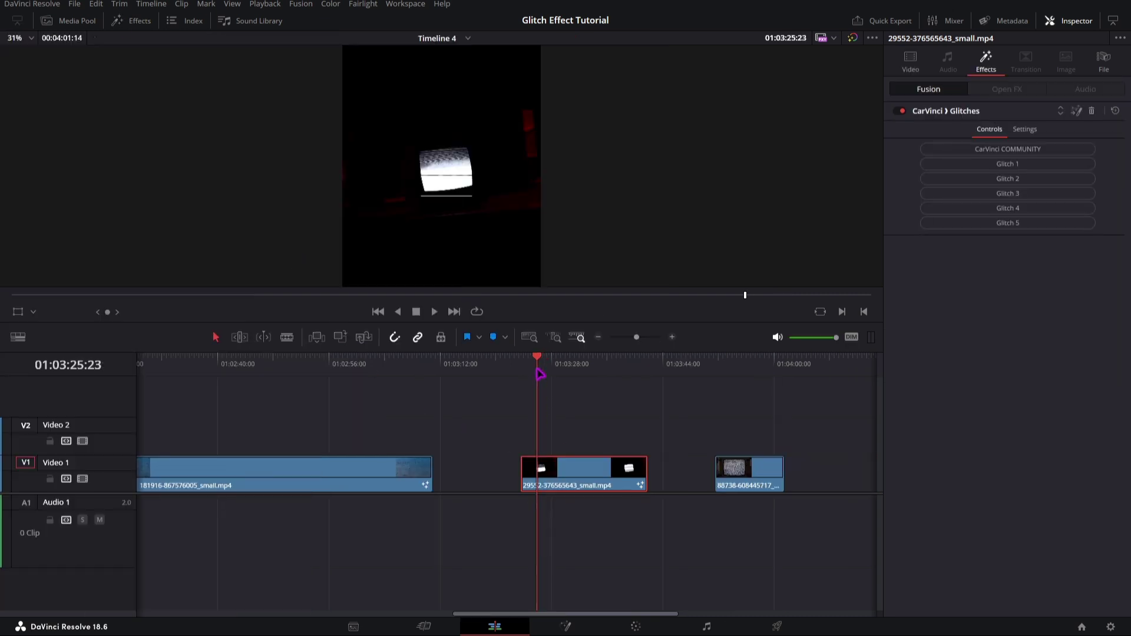
key(space)
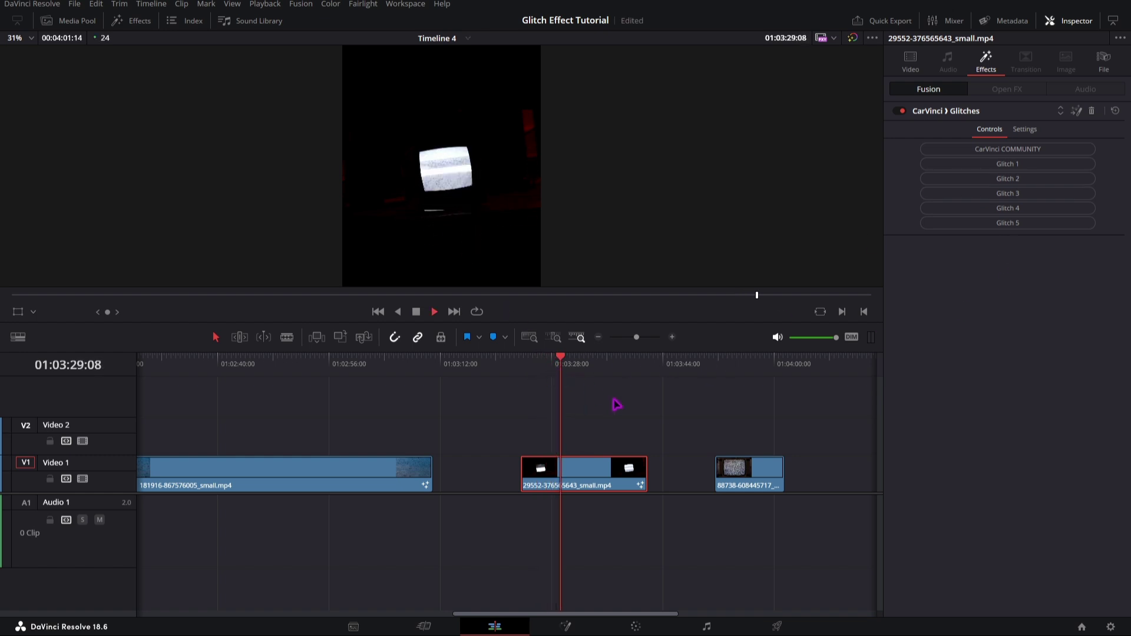
Alt-drag the TV static clip 88738 onto Video 2 and open the copy in Fusion.
click(716, 360)
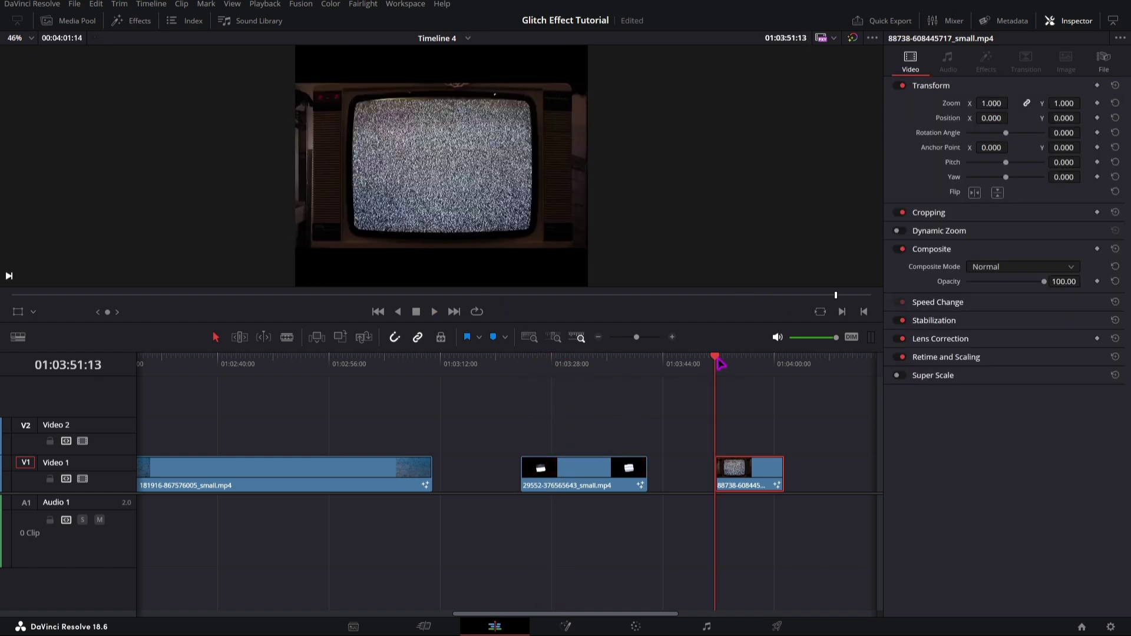
drag(718, 362, 720, 421)
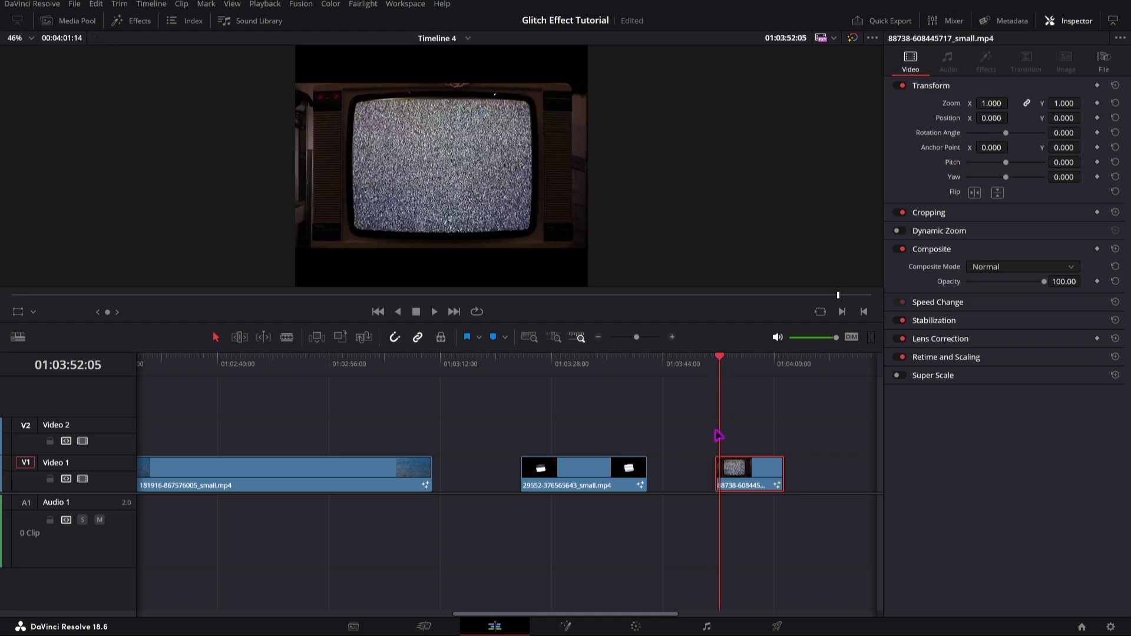
drag(739, 480, 738, 449)
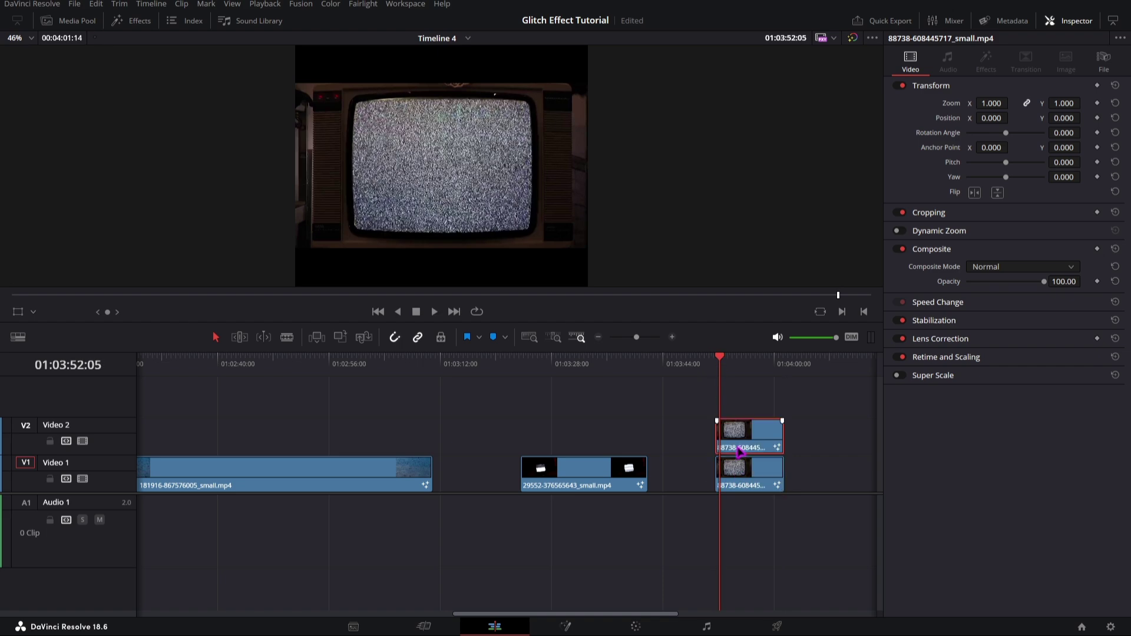
key(shift+5)
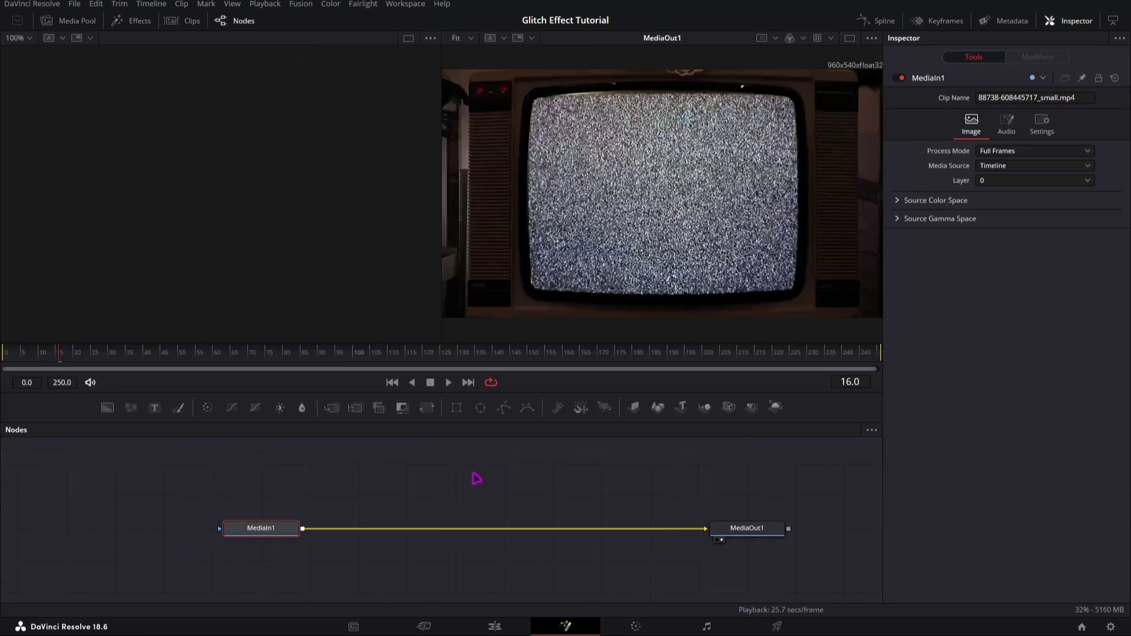
Trace a Polygon1 mask around the TV screen on MediaIn1, uncheck Invert, and check playback.
drag(247, 499, 259, 531)
scroll(549, 108, up, 5)
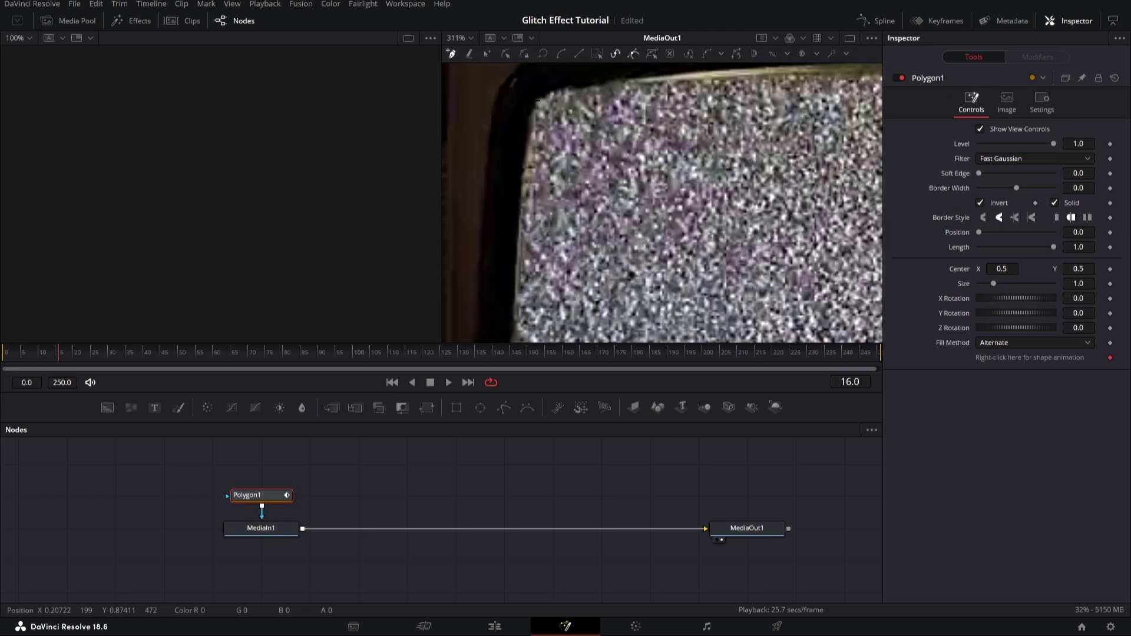
click(539, 101)
scroll(522, 257, down, 5)
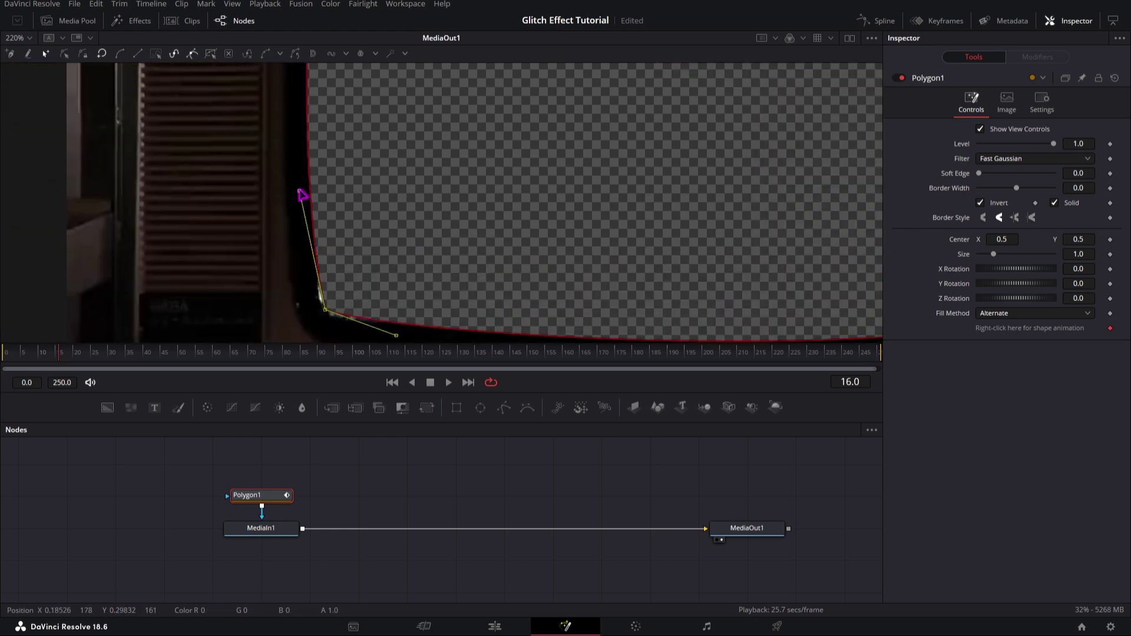
scroll(303, 194, down, 4)
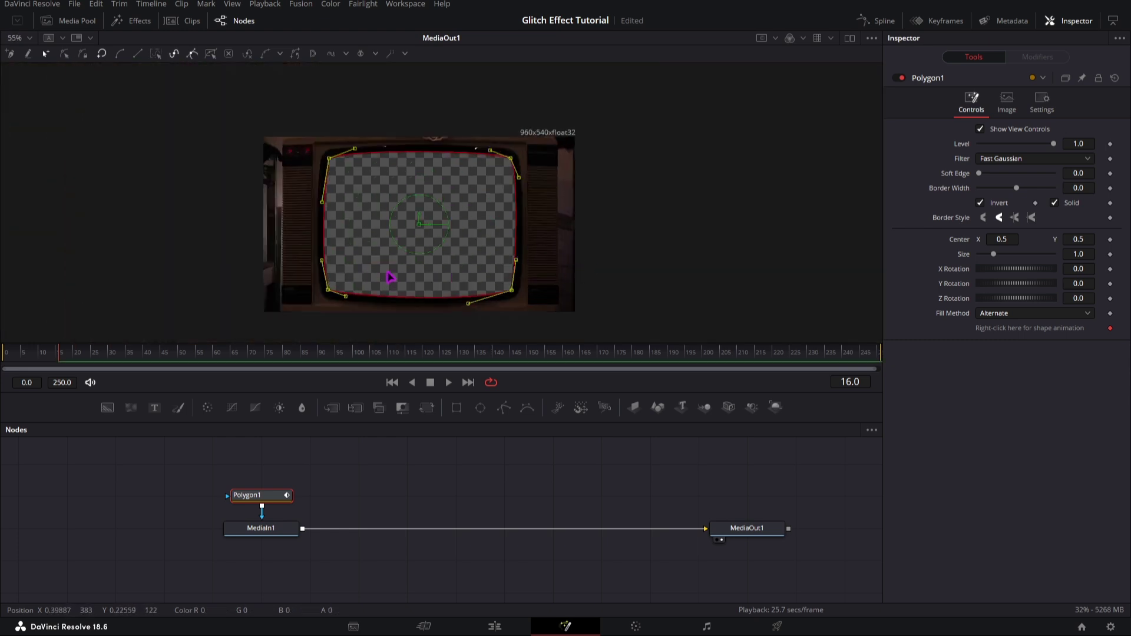
click(981, 203)
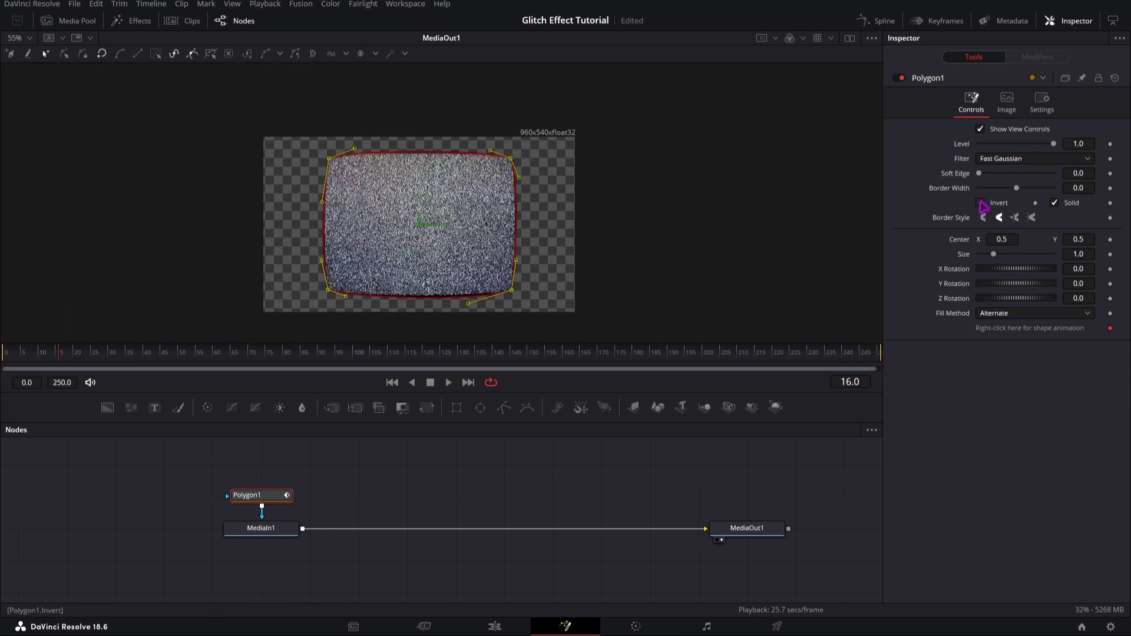
key(space)
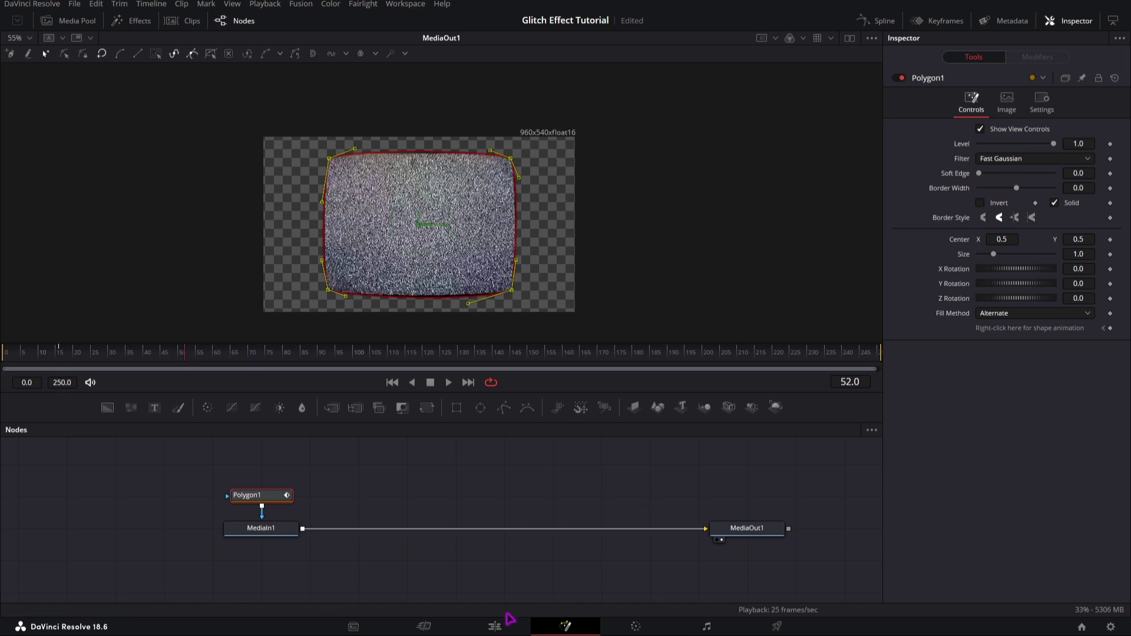
click(493, 628)
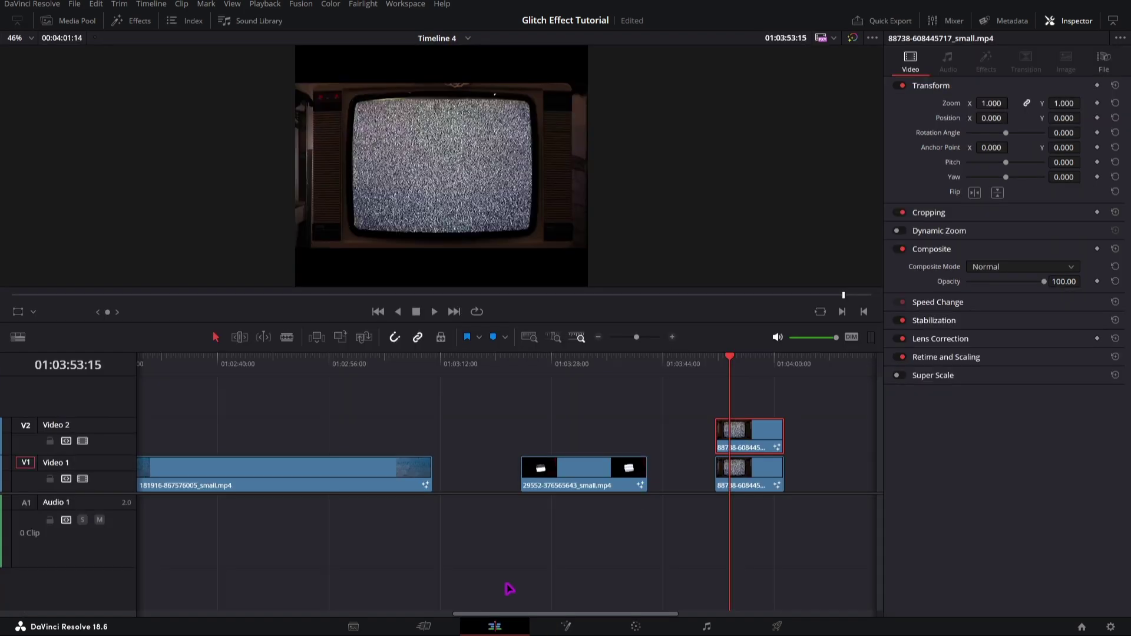
Drop CarVinci Glitches onto the masked Video 2 TV copy, choose Glitch 4, and replay it.
click(145, 21)
drag(143, 167, 794, 436)
click(139, 21)
click(968, 212)
drag(518, 362, 513, 363)
key(space)
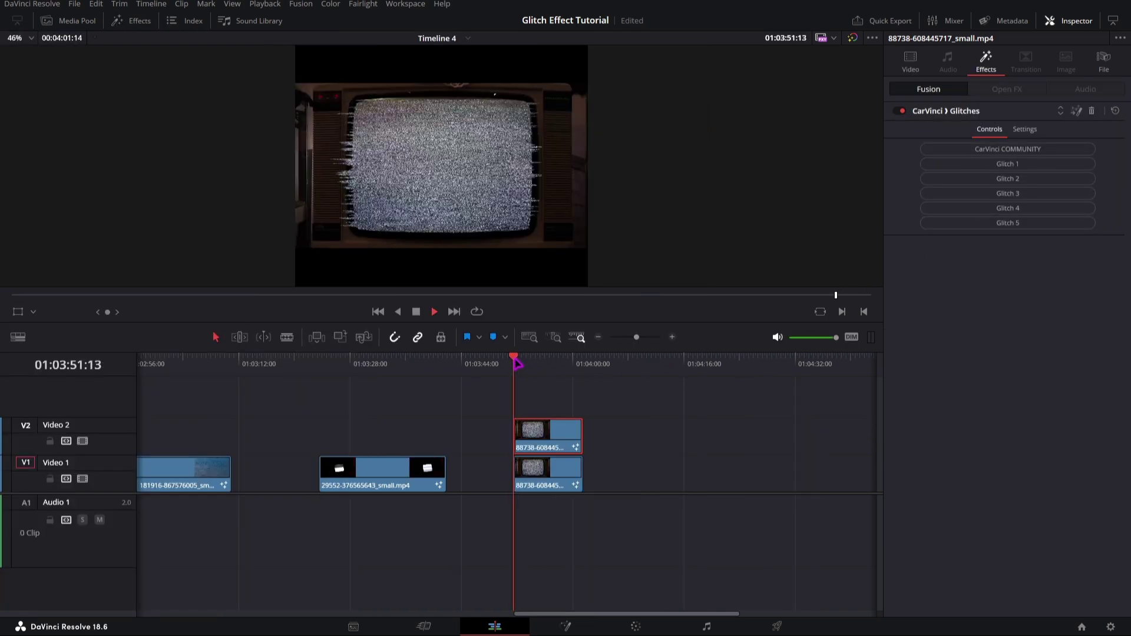